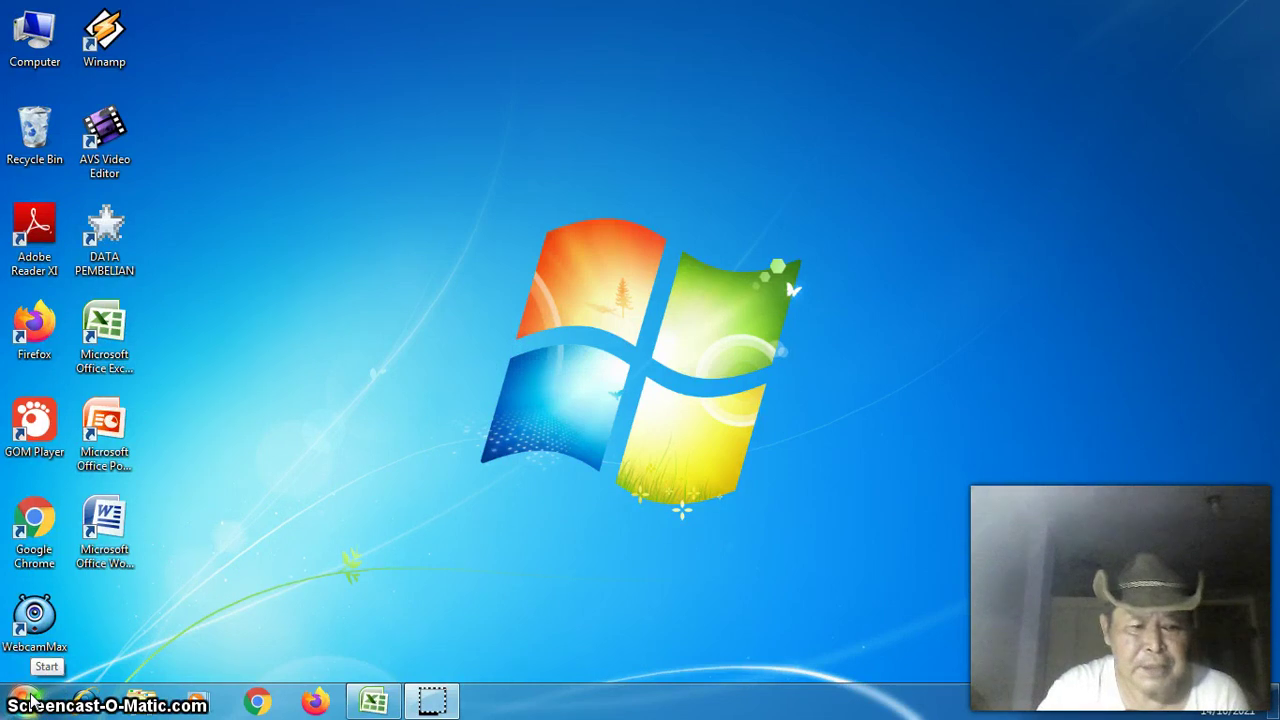
- Launch Microsoft Office Excel 2007 from the installed Microsoft Office programs to get a blank workbook
click(30, 702)
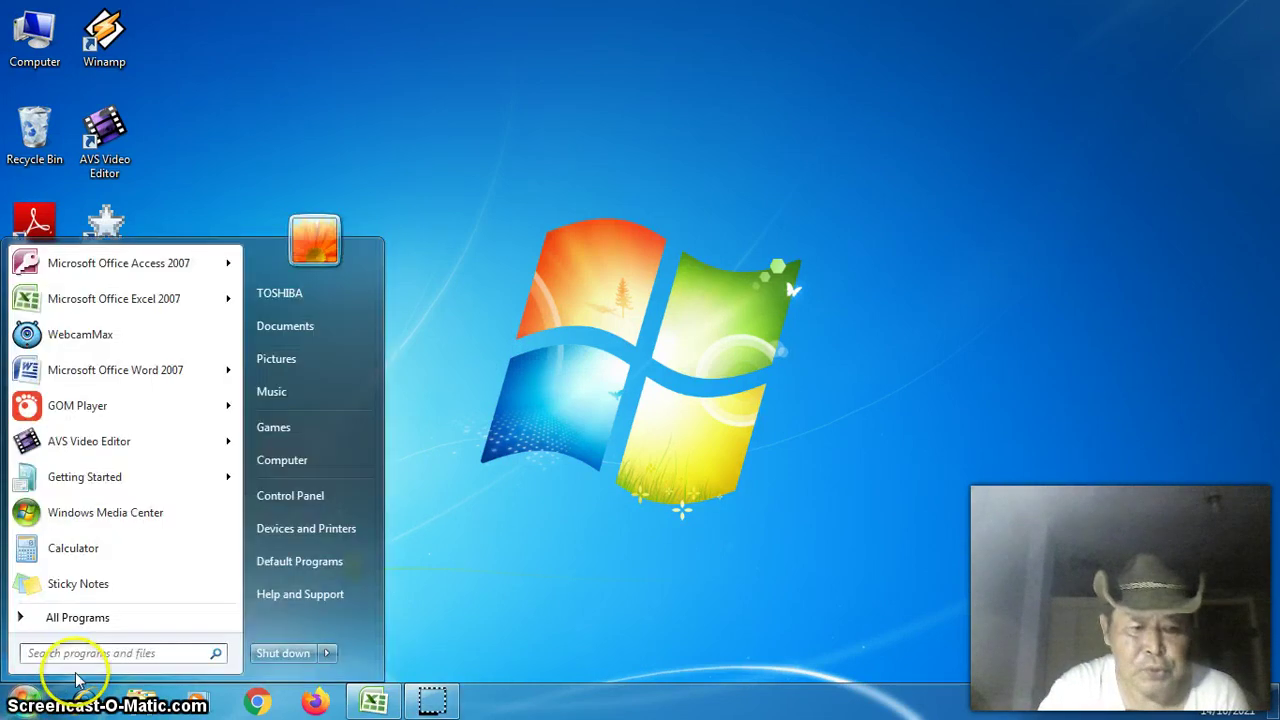
click(95, 625)
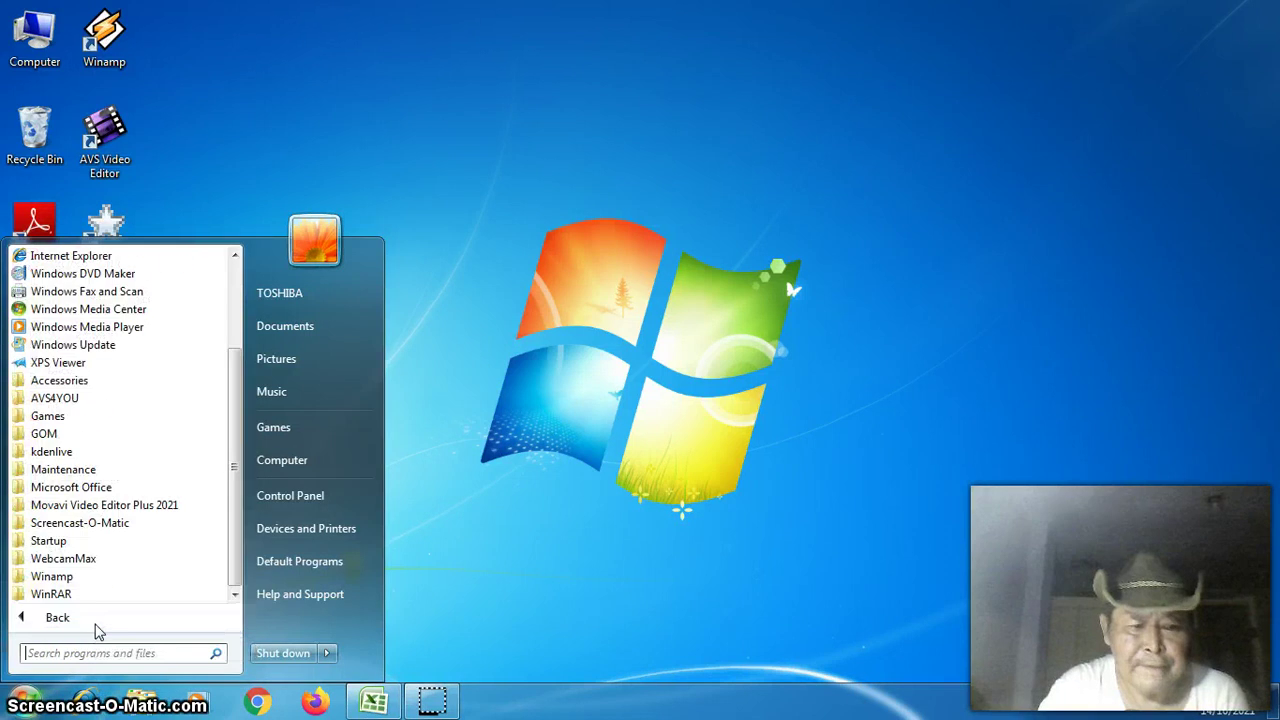
click(90, 487)
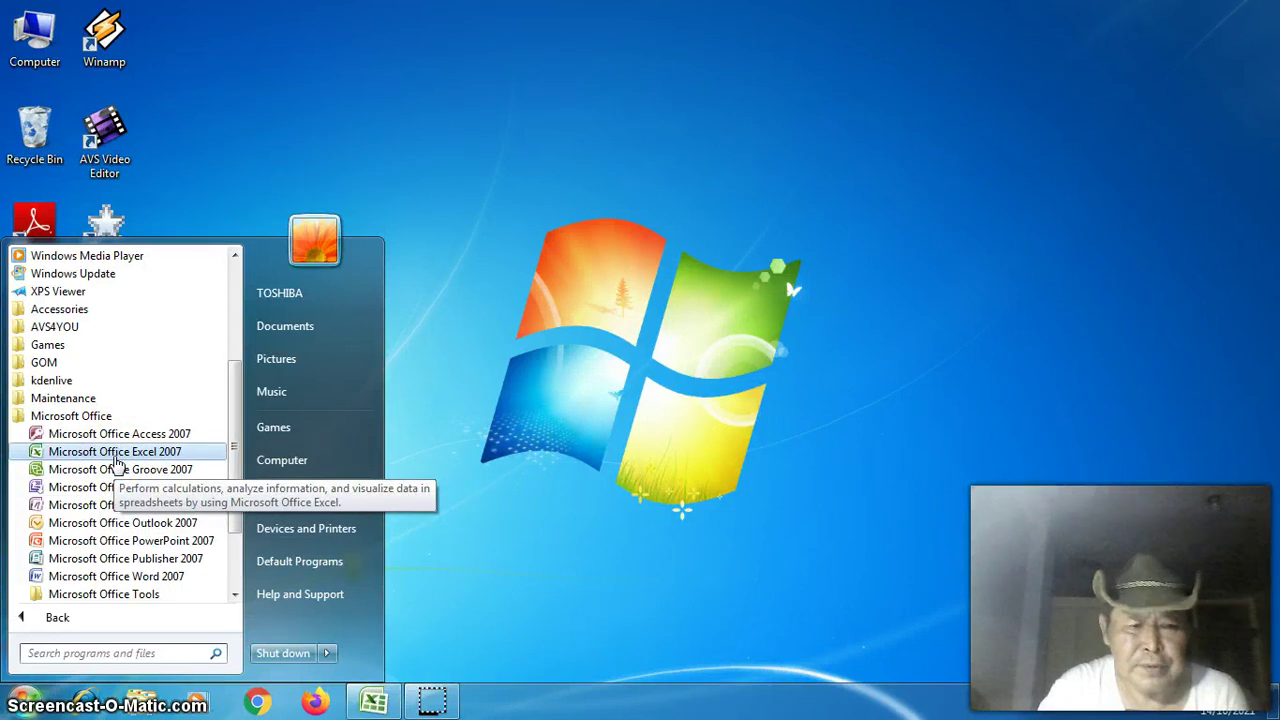
click(116, 455)
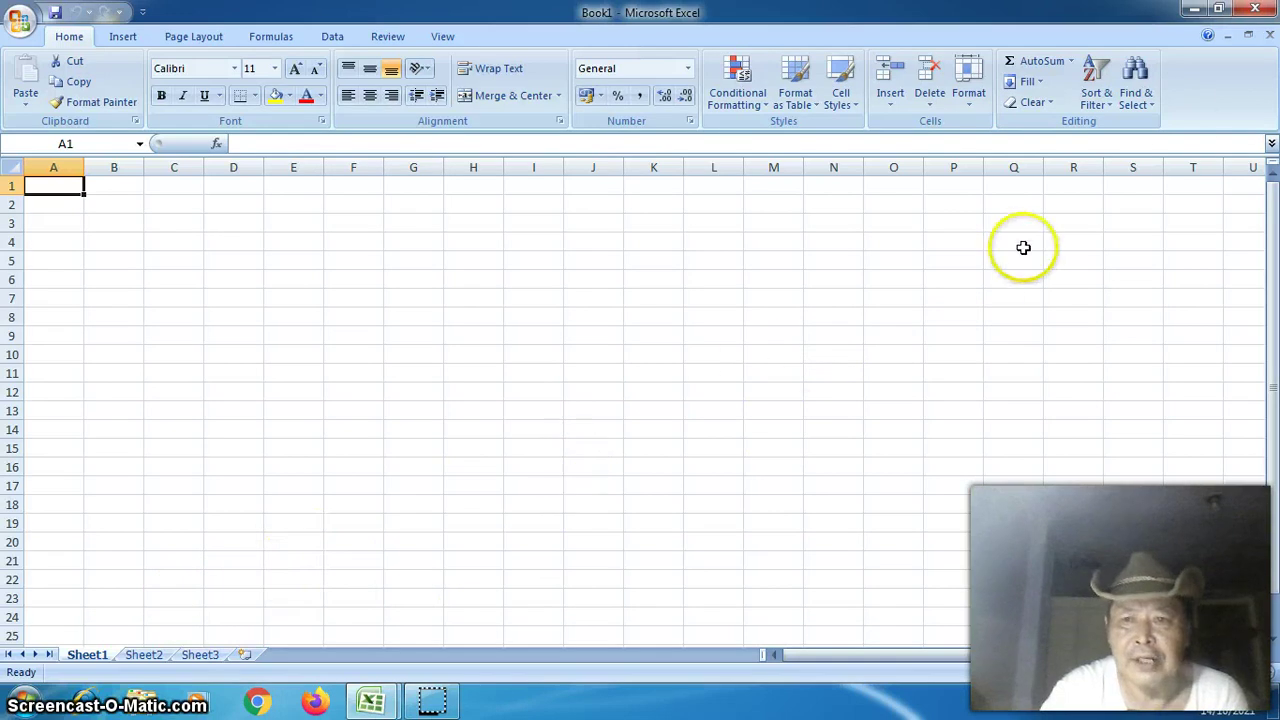
- Minimize the blank workbook and switch to the open Excel workbook "vedio excel"
click(1194, 10)
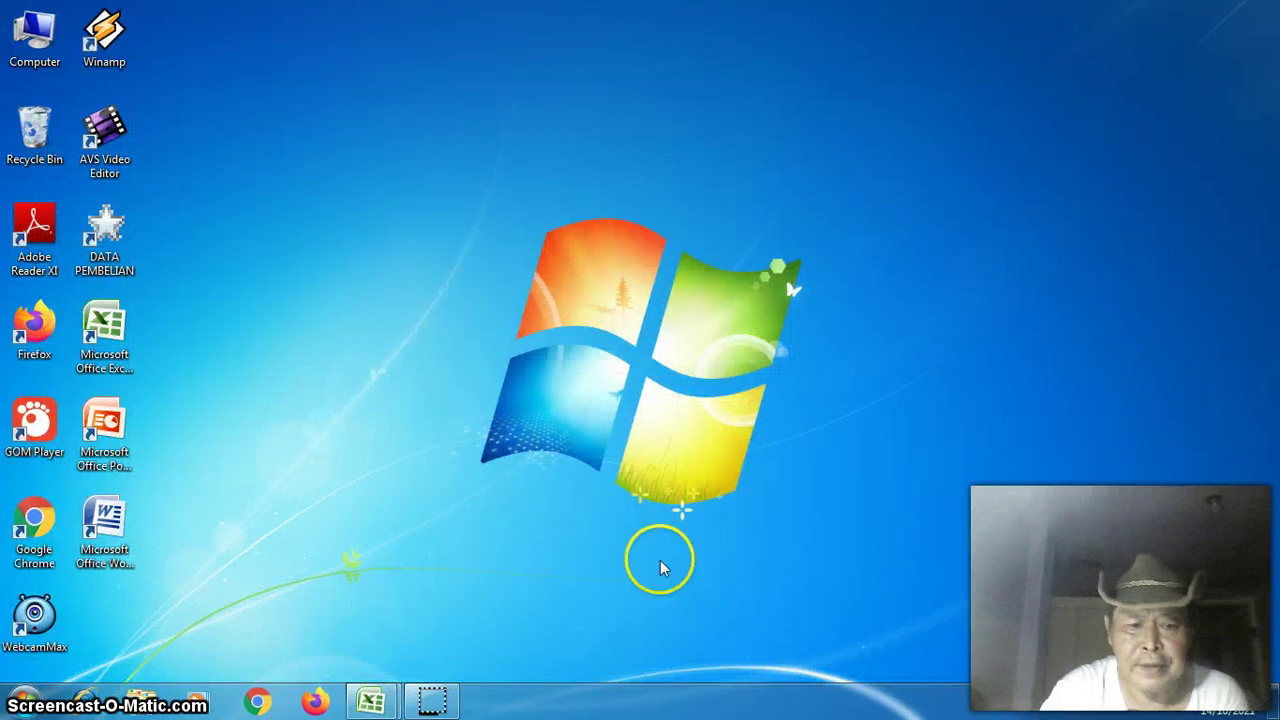
mouse_move(373, 697)
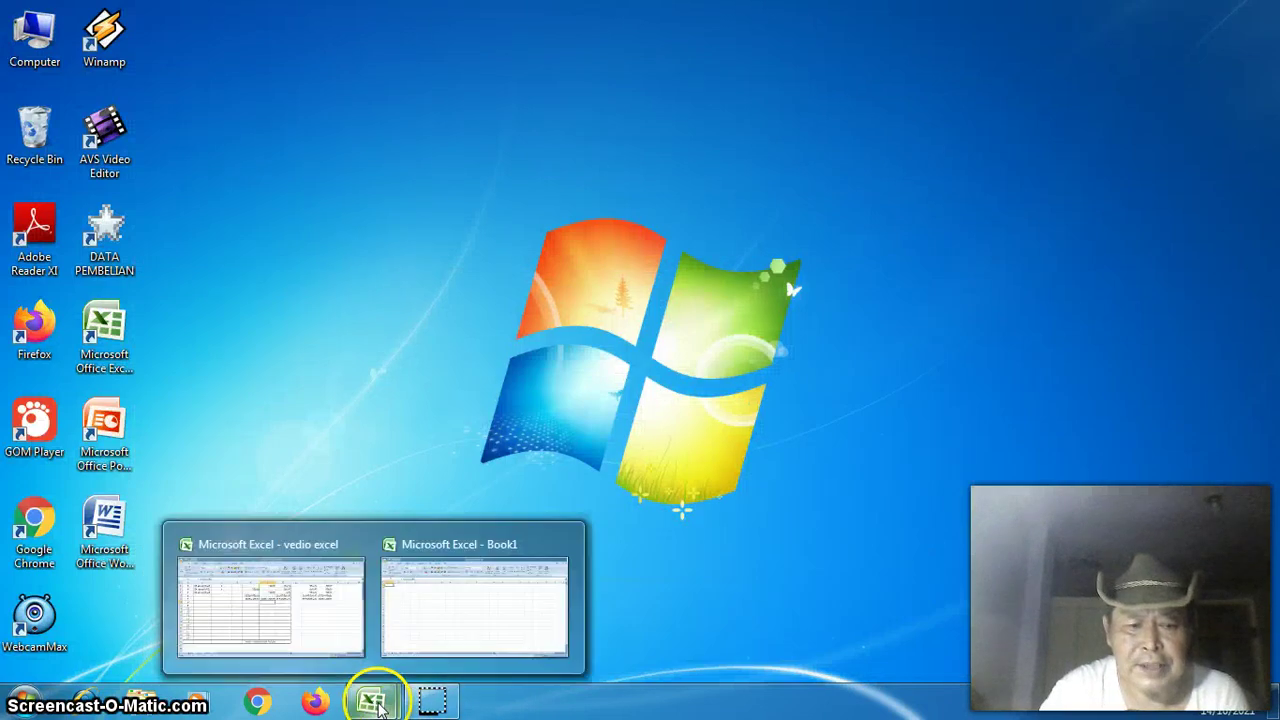
click(320, 634)
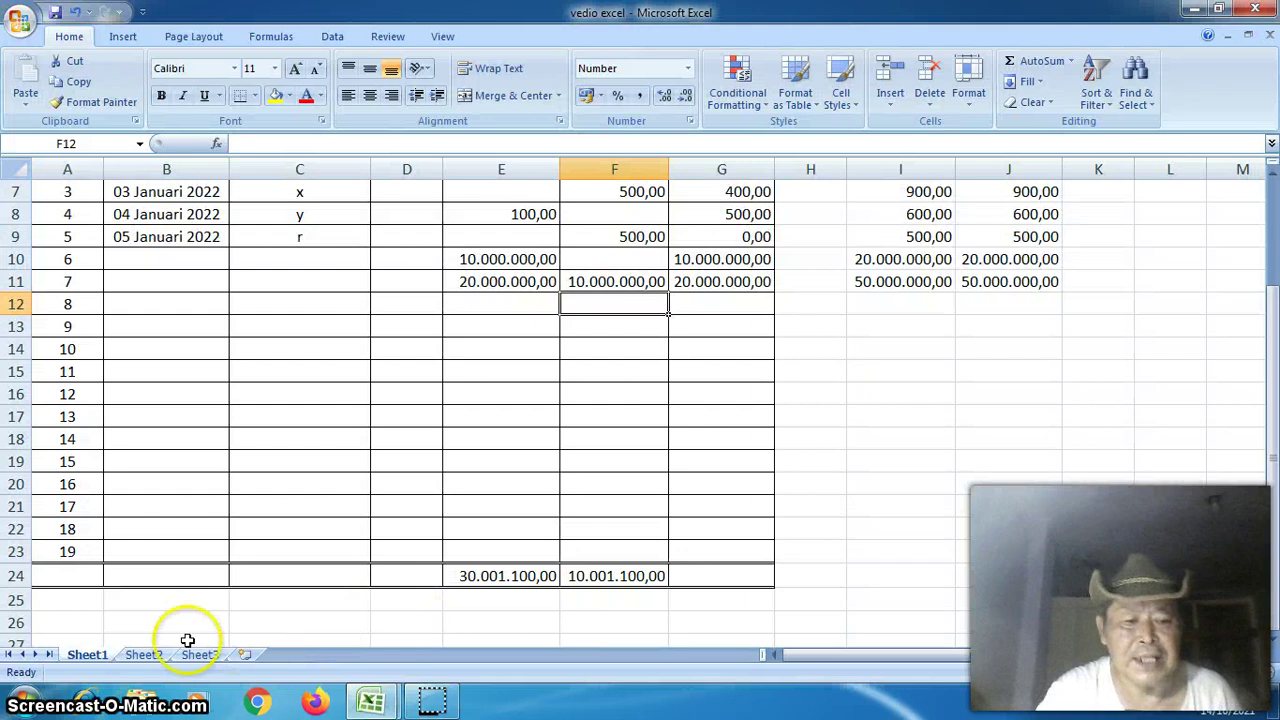
- Look through the BUKU KAS table on Sheet1, from its headings down to the totals row and back
click(156, 623)
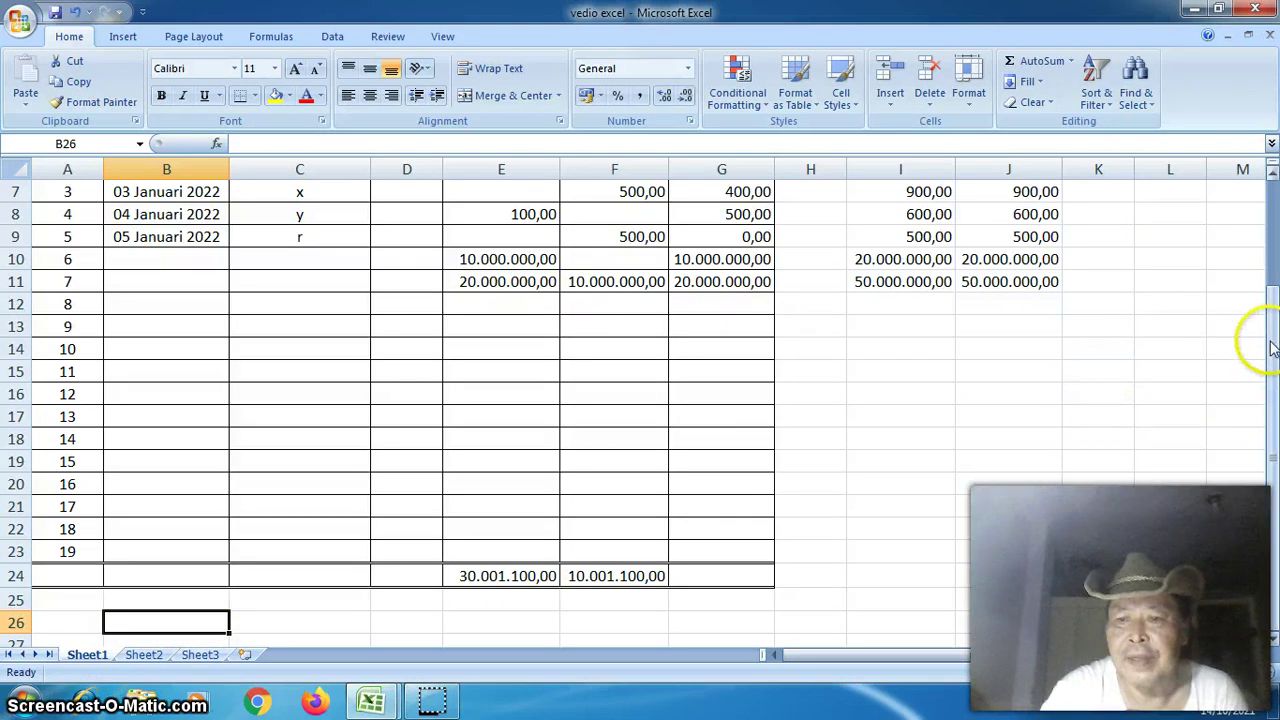
drag(1272, 347, 1274, 244)
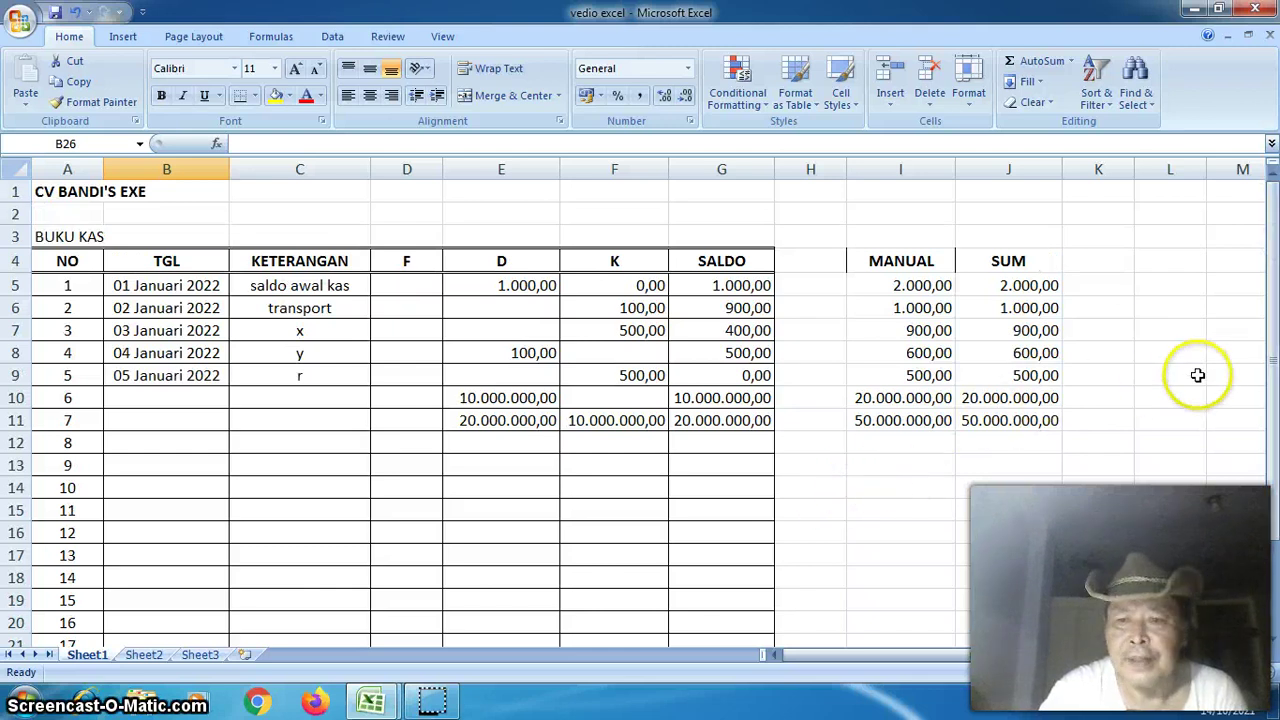
mouse_move(1274, 315)
mouse_down()
mouse_move(1274, 330)
mouse_move(1274, 309)
mouse_up()
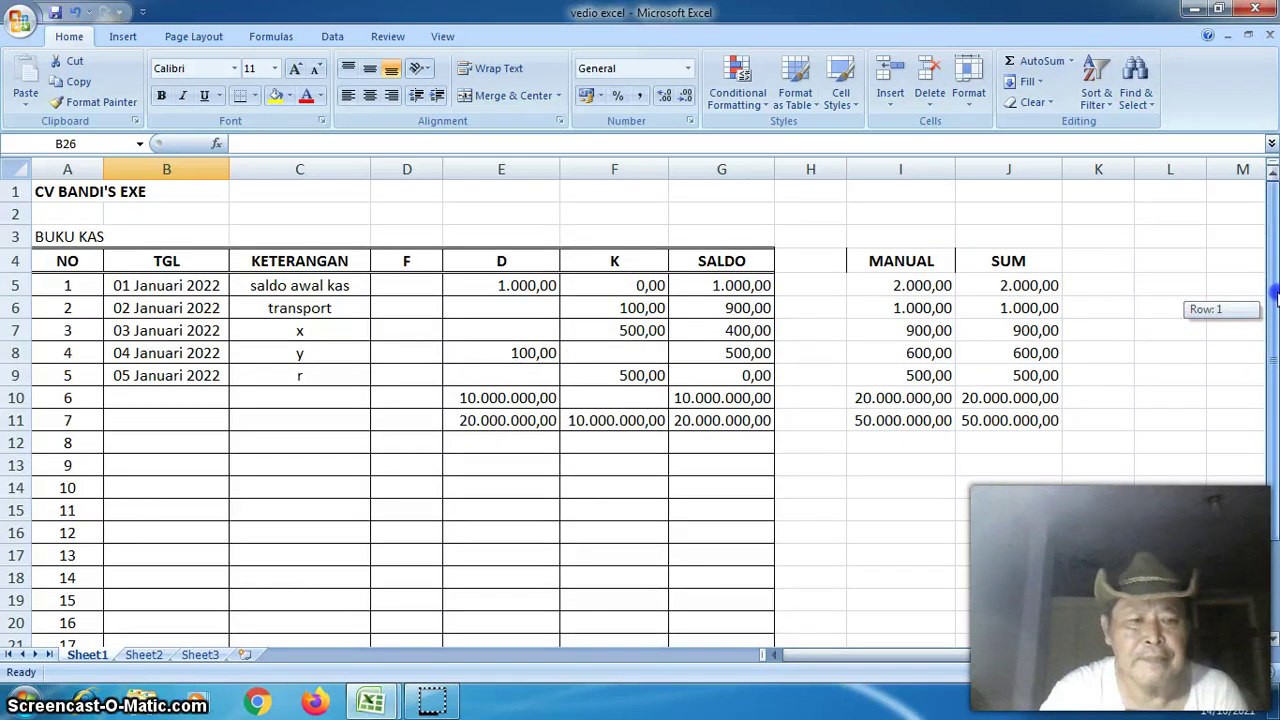
drag(1274, 310, 1264, 416)
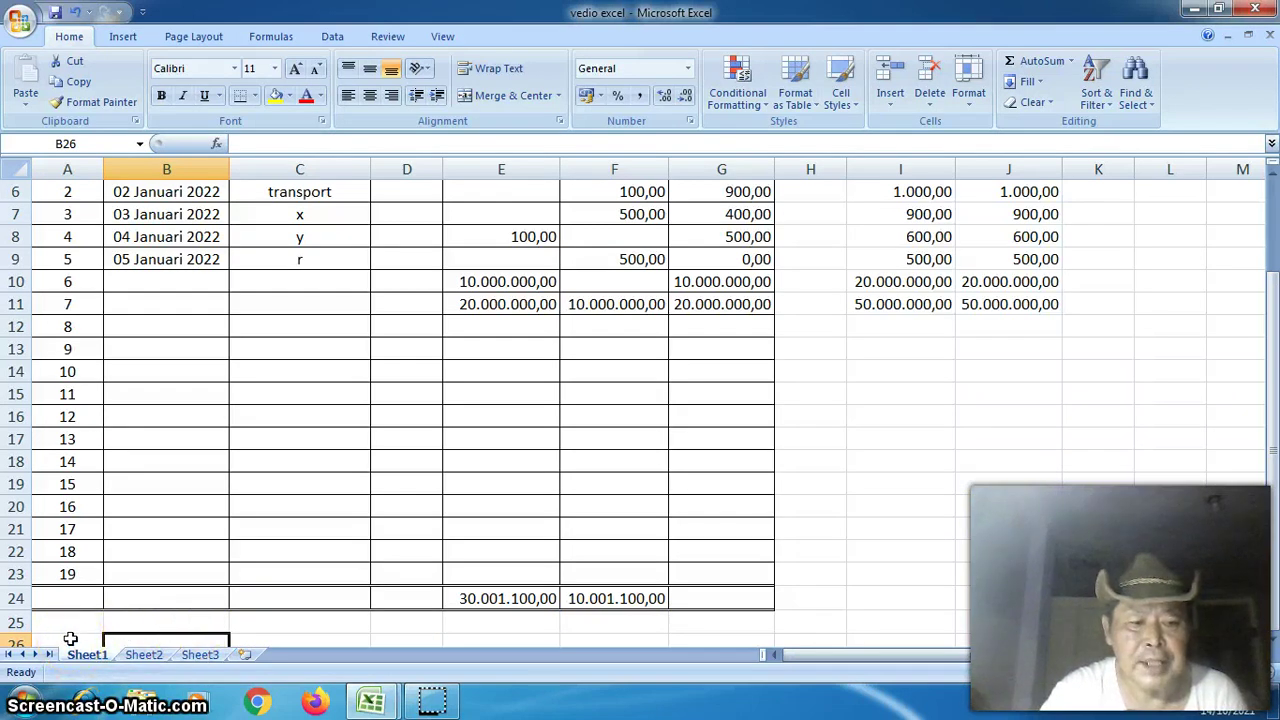
click(70, 638)
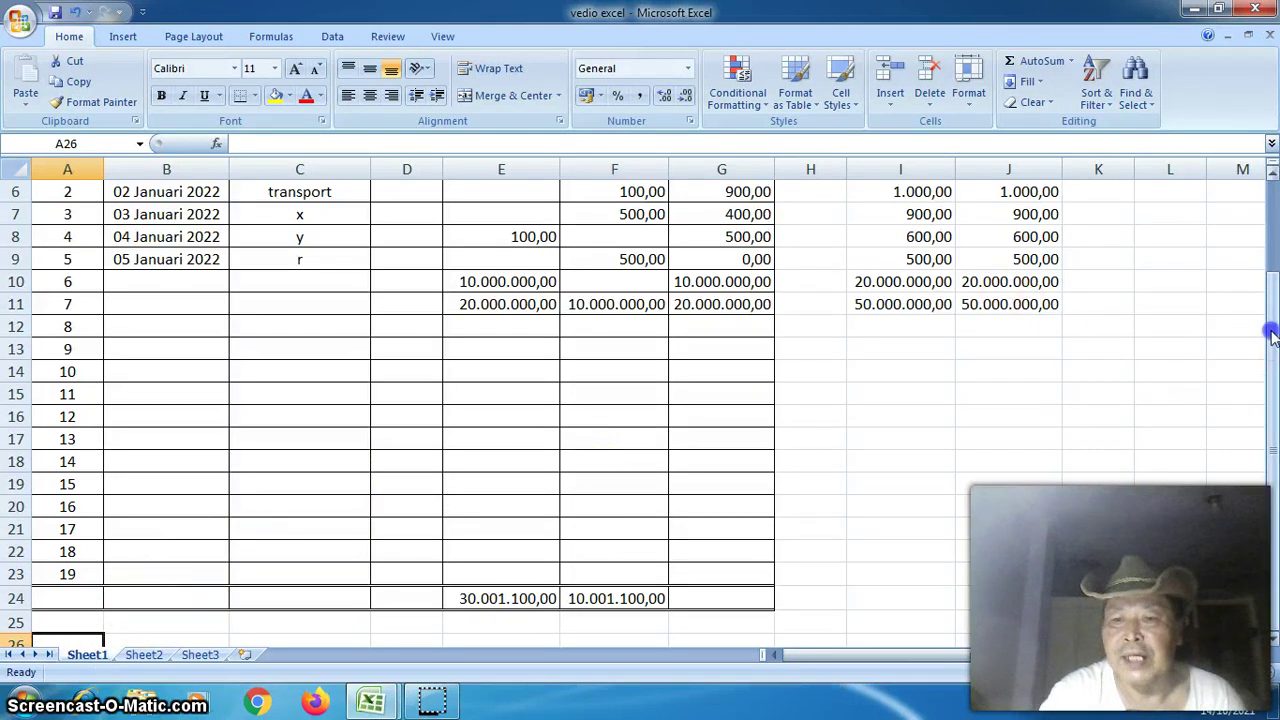
drag(1272, 335, 1274, 245)
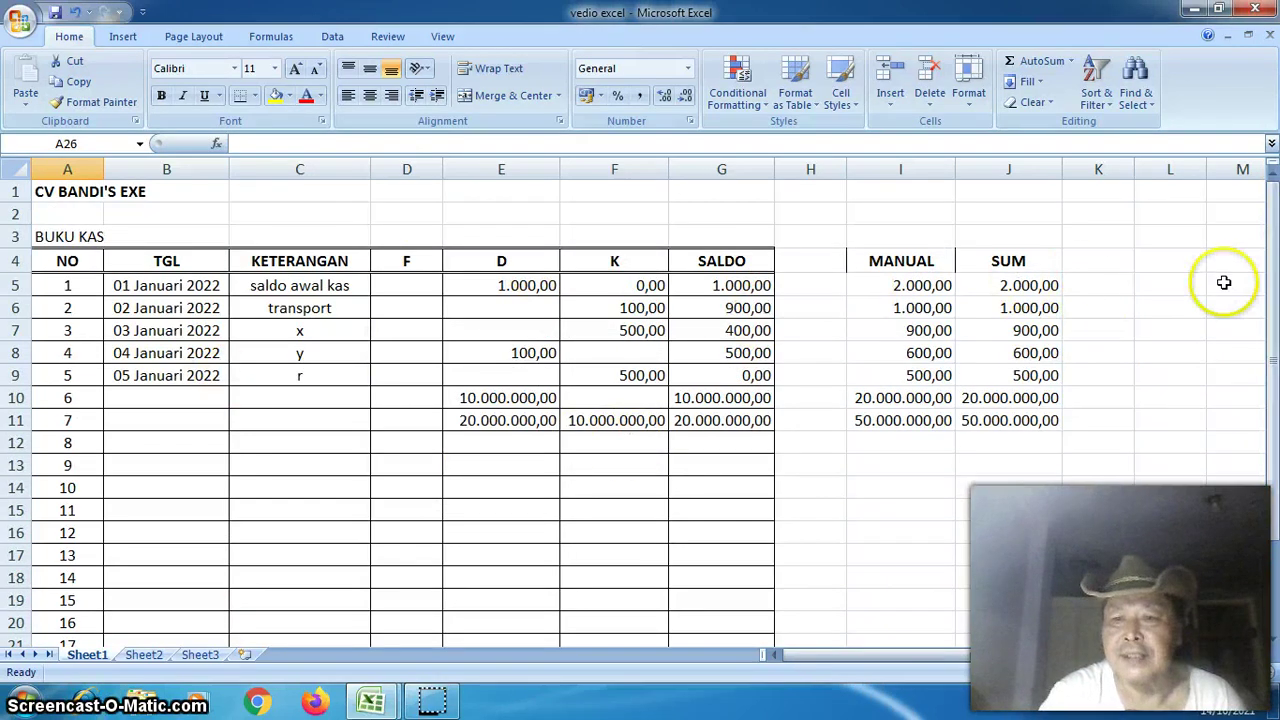
drag(1272, 282, 993, 443)
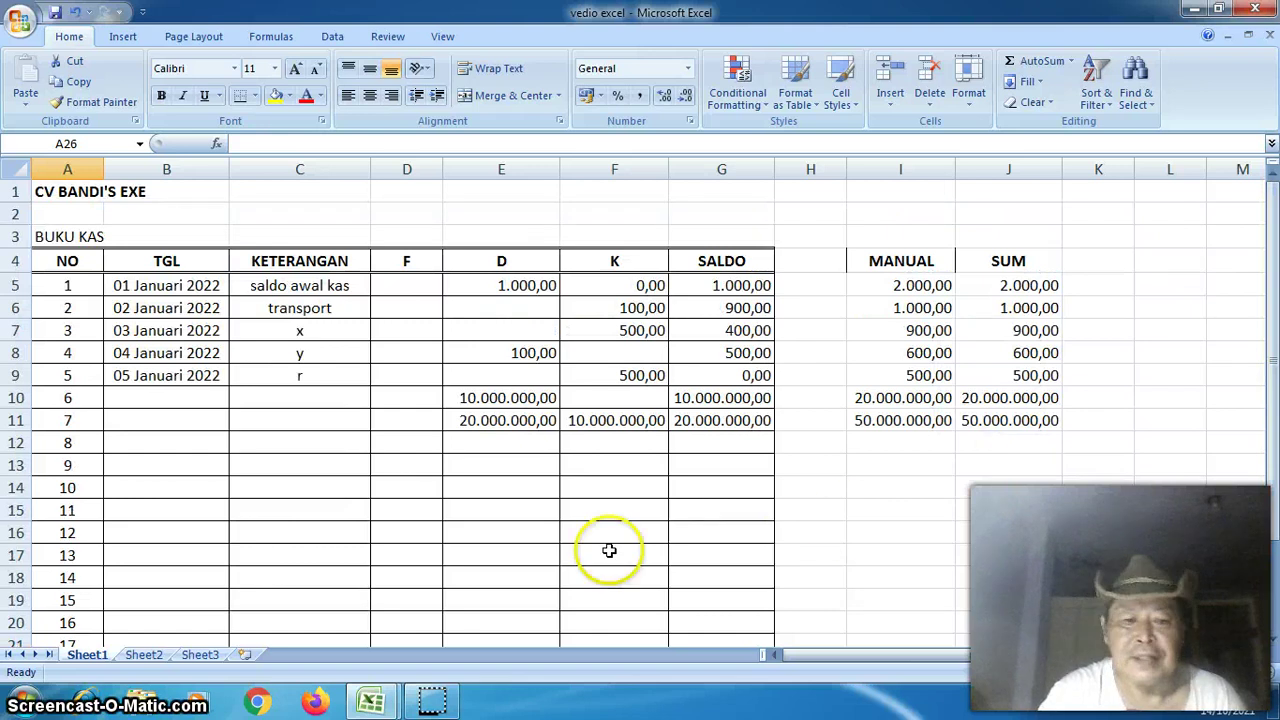
- Rename the Sheet1 worksheet to "buku kas"
right_click(98, 662)
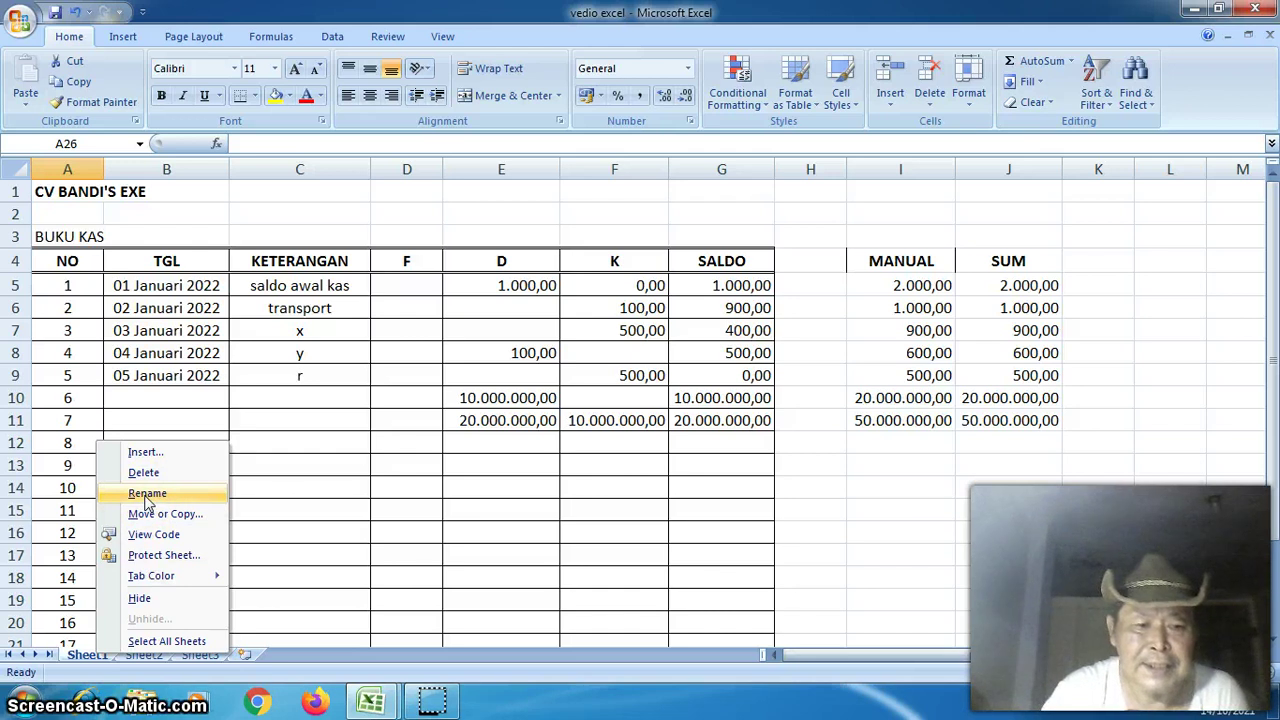
click(147, 494)
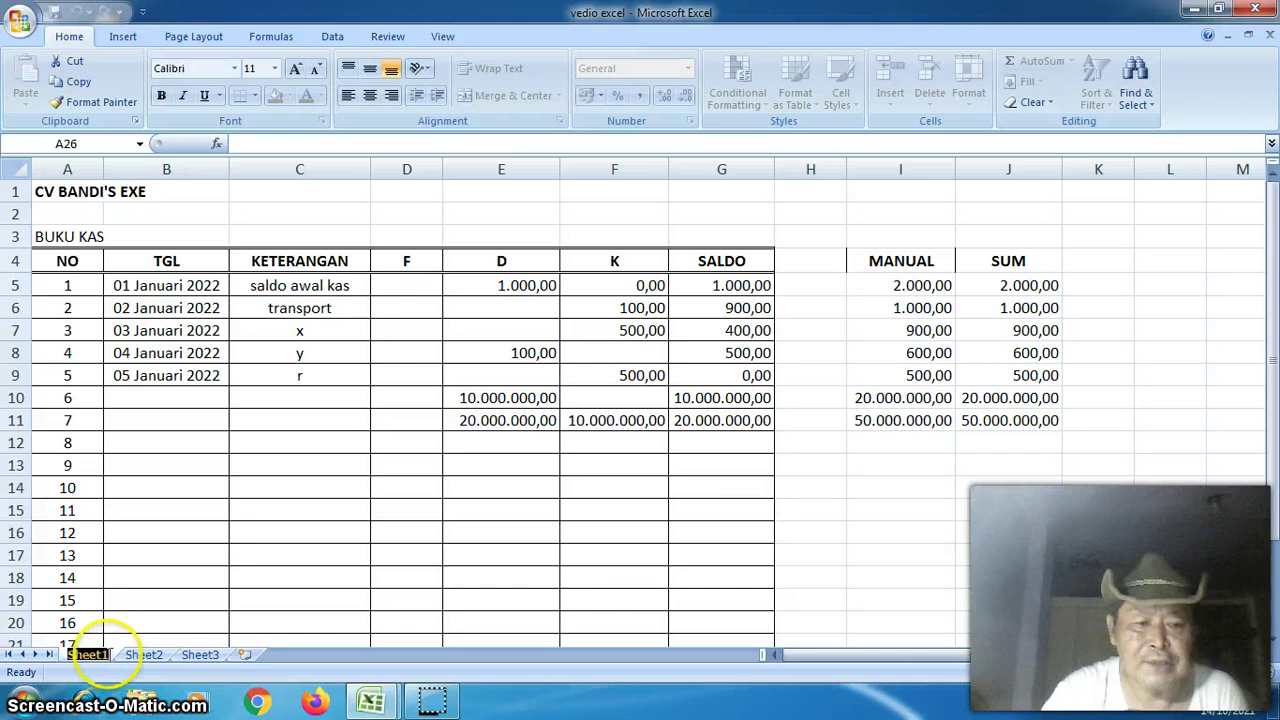
key(Return)
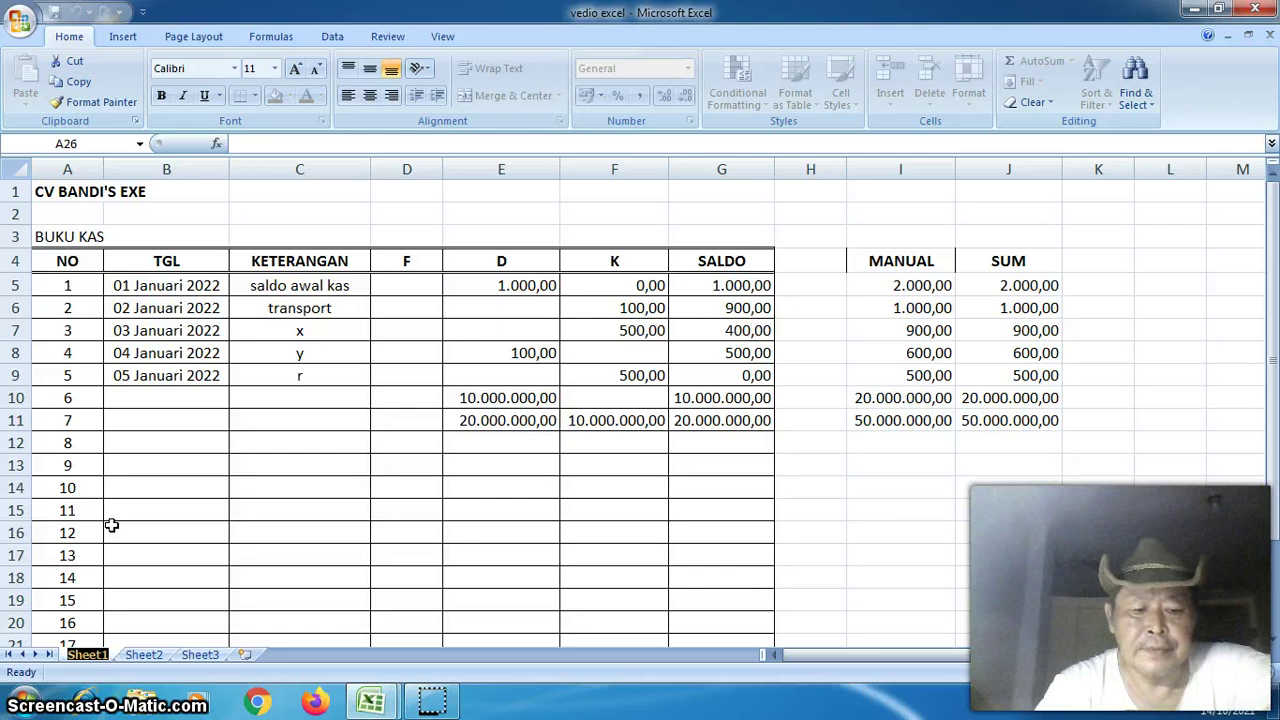
text(buk)
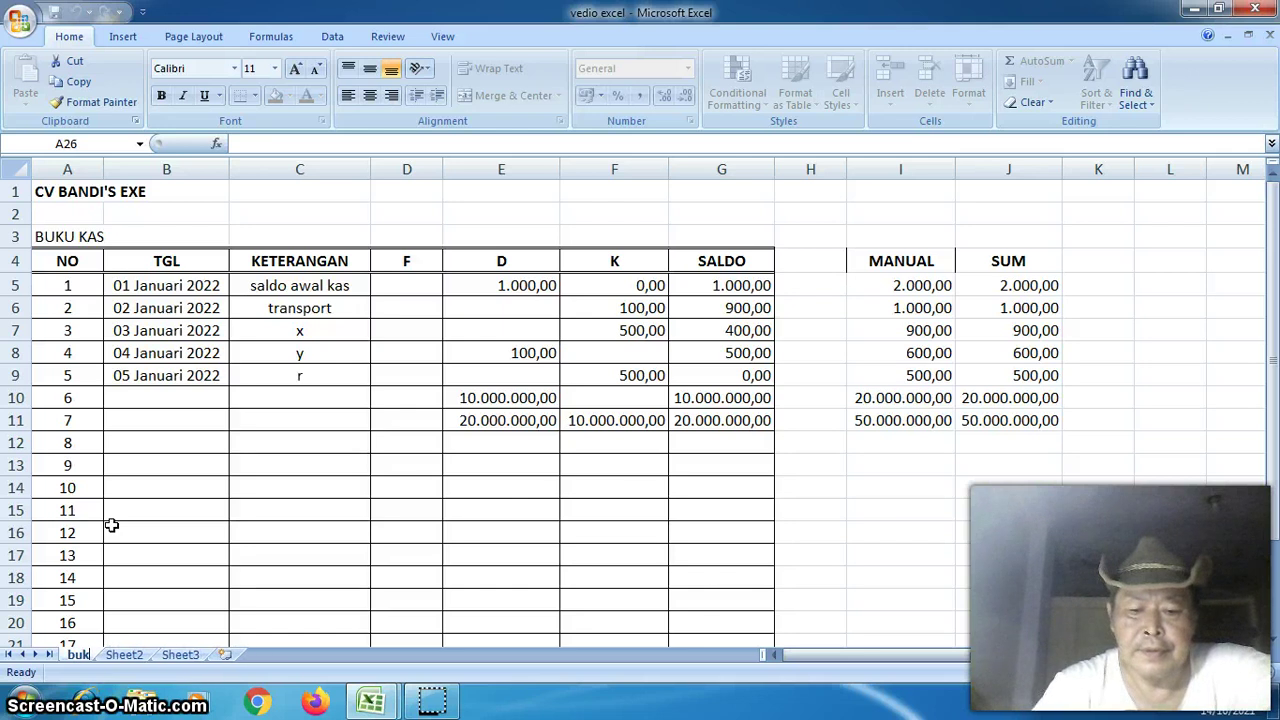
text(u)
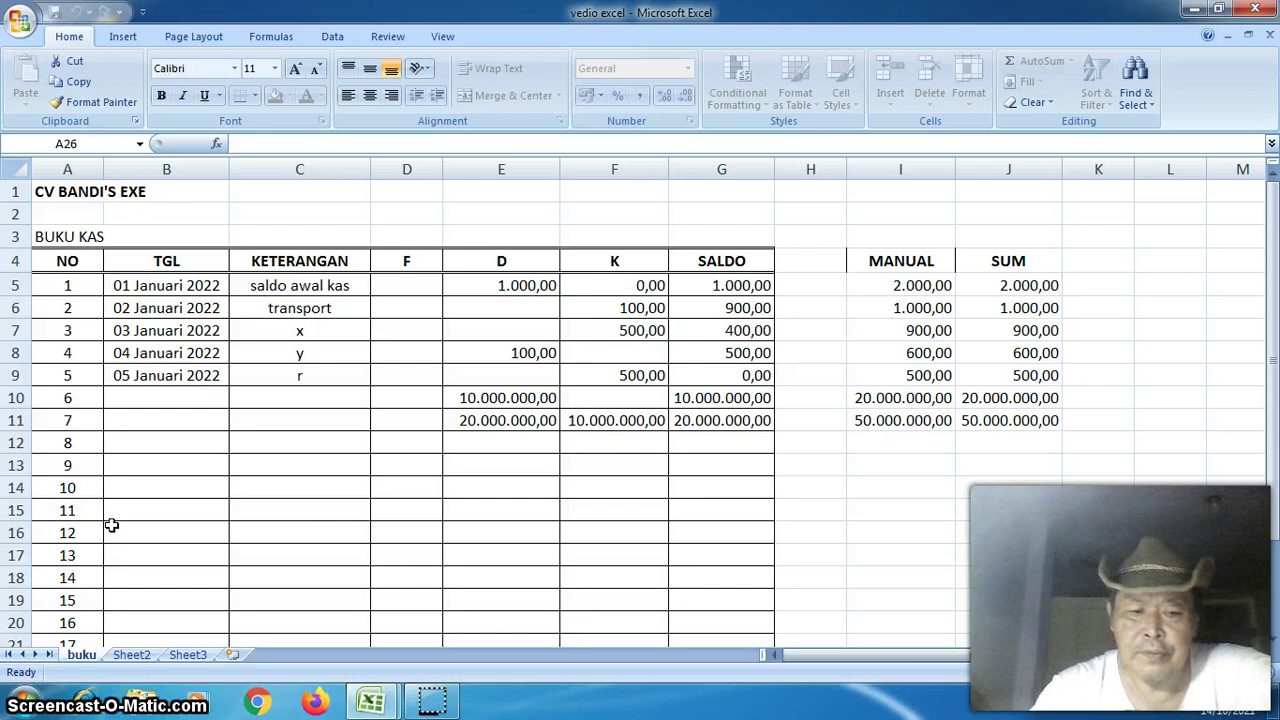
text( kas)
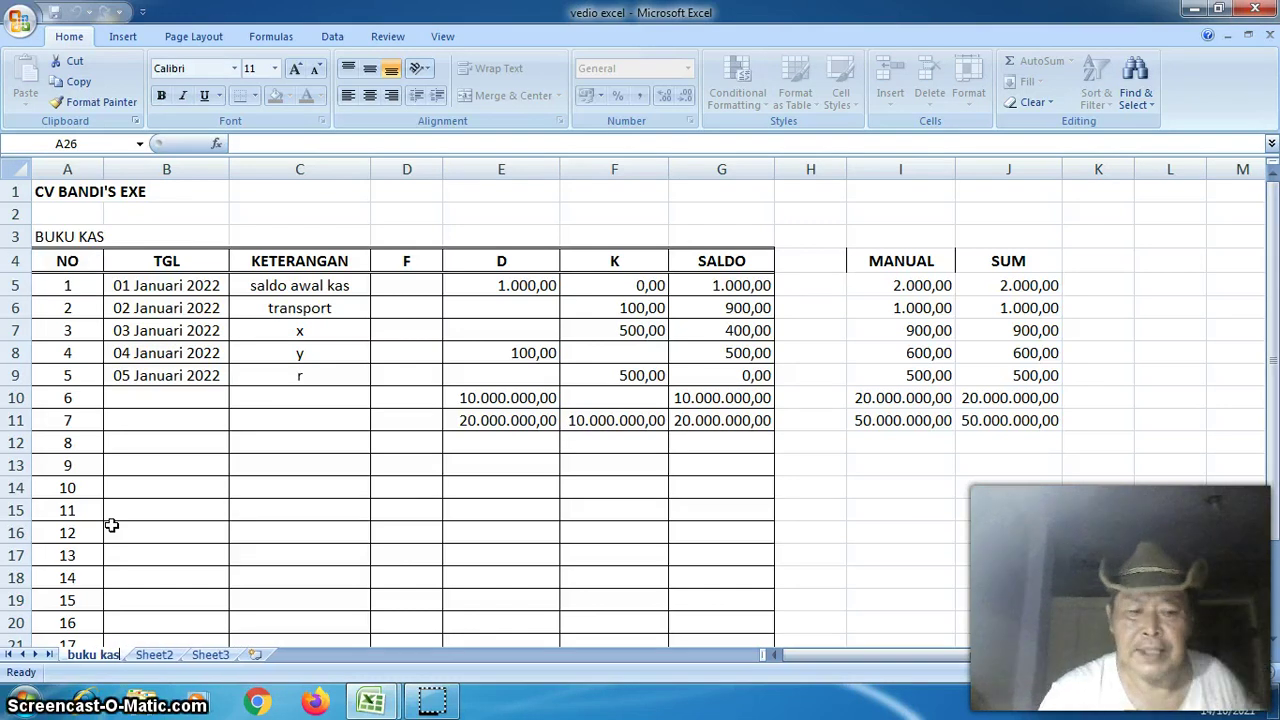
key(Return)
click(115, 565)
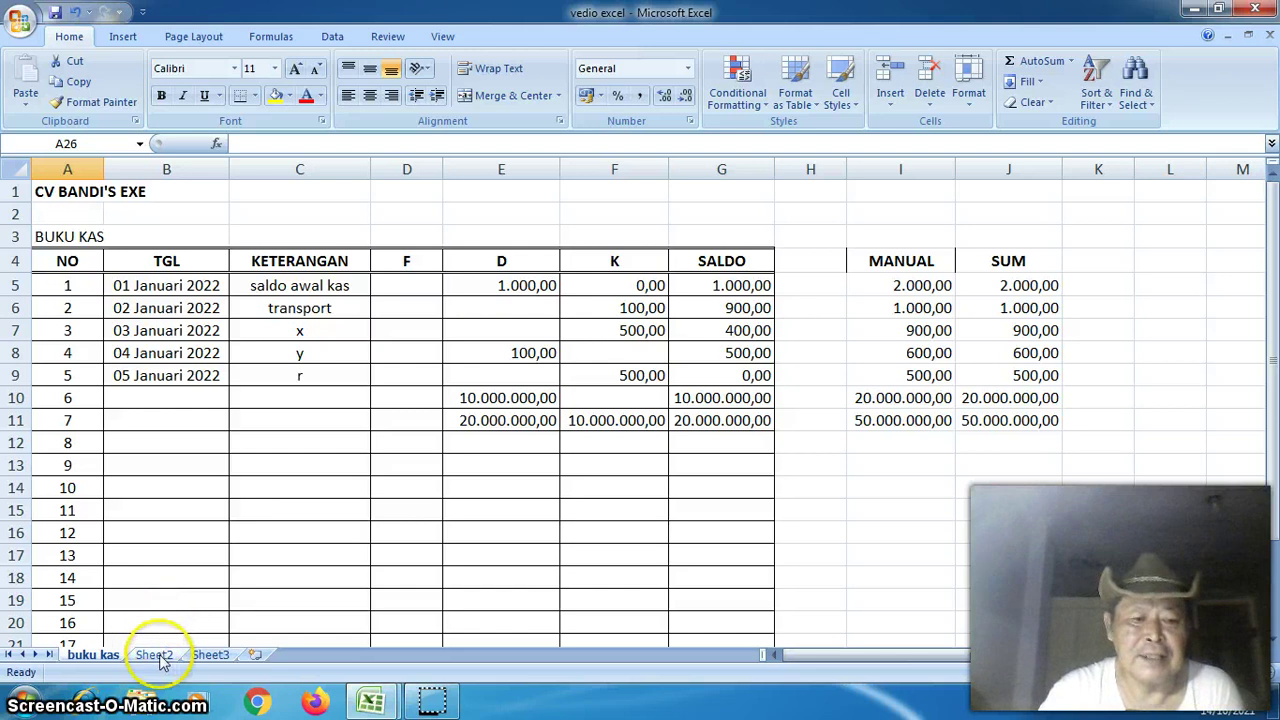
- Enter the company title "CV BANDIS'S EXE" in cell A1 of Sheet2
click(155, 654)
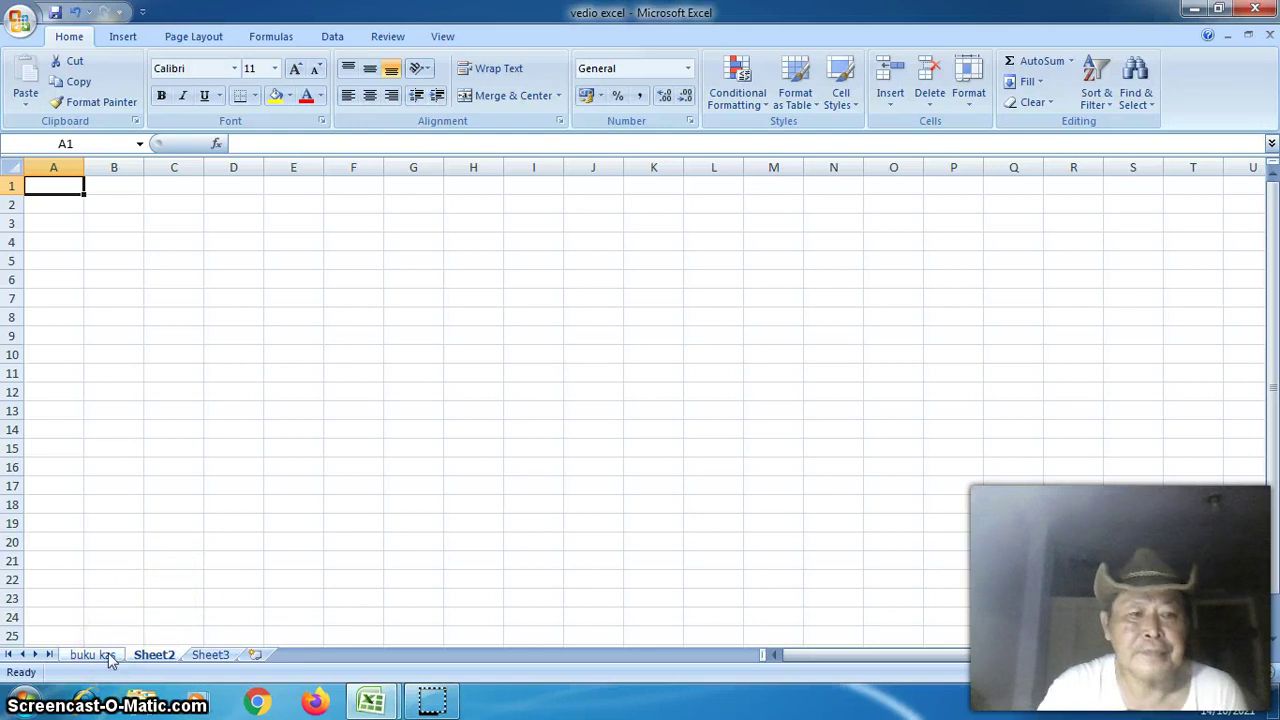
click(170, 375)
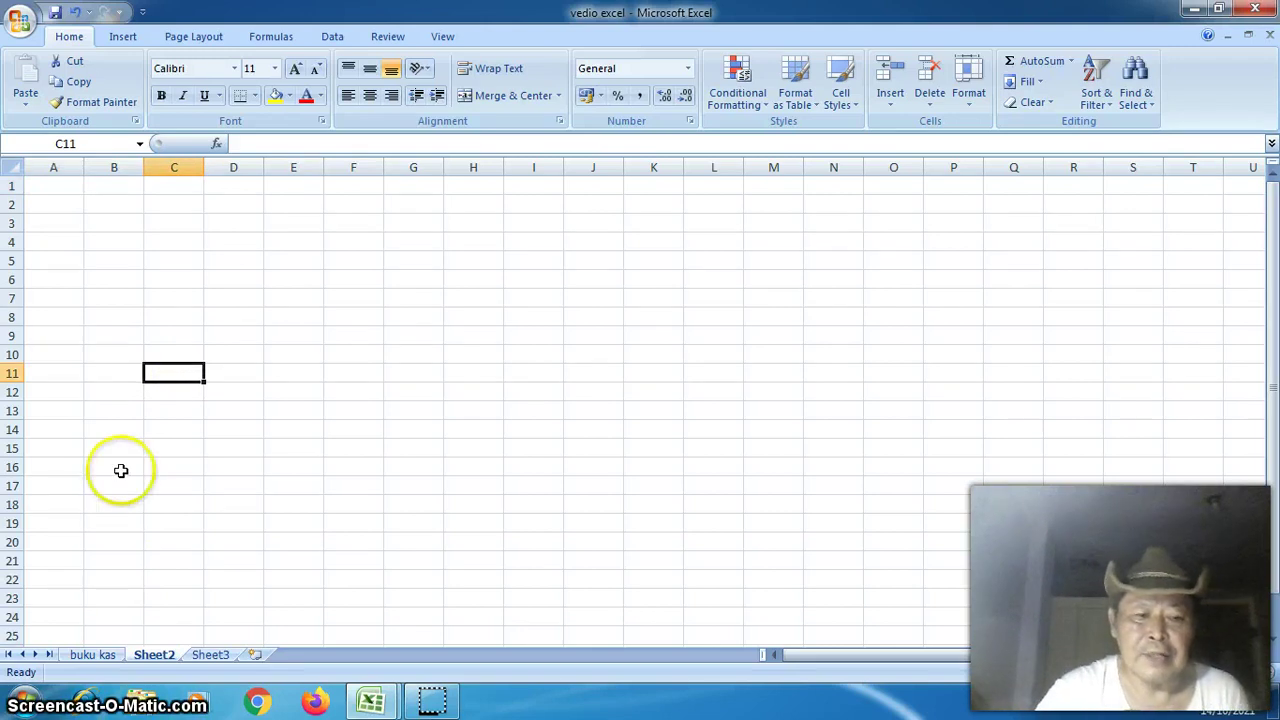
click(59, 188)
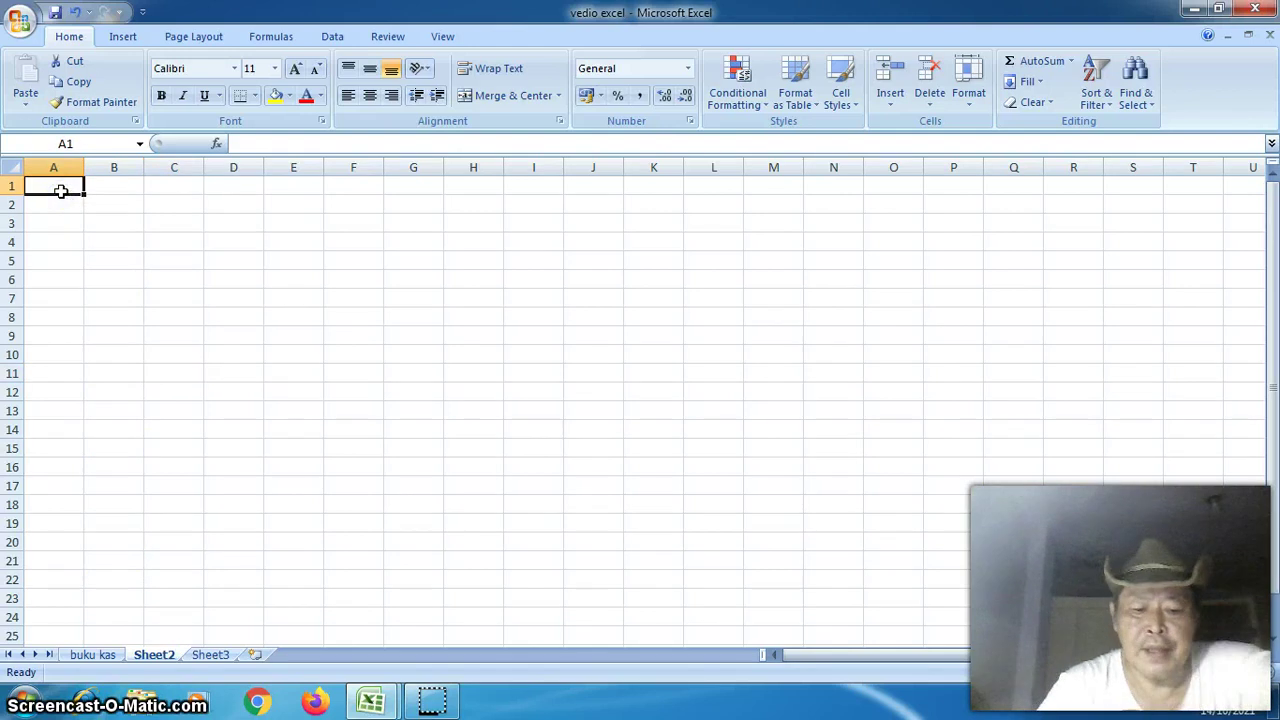
text(cv b)
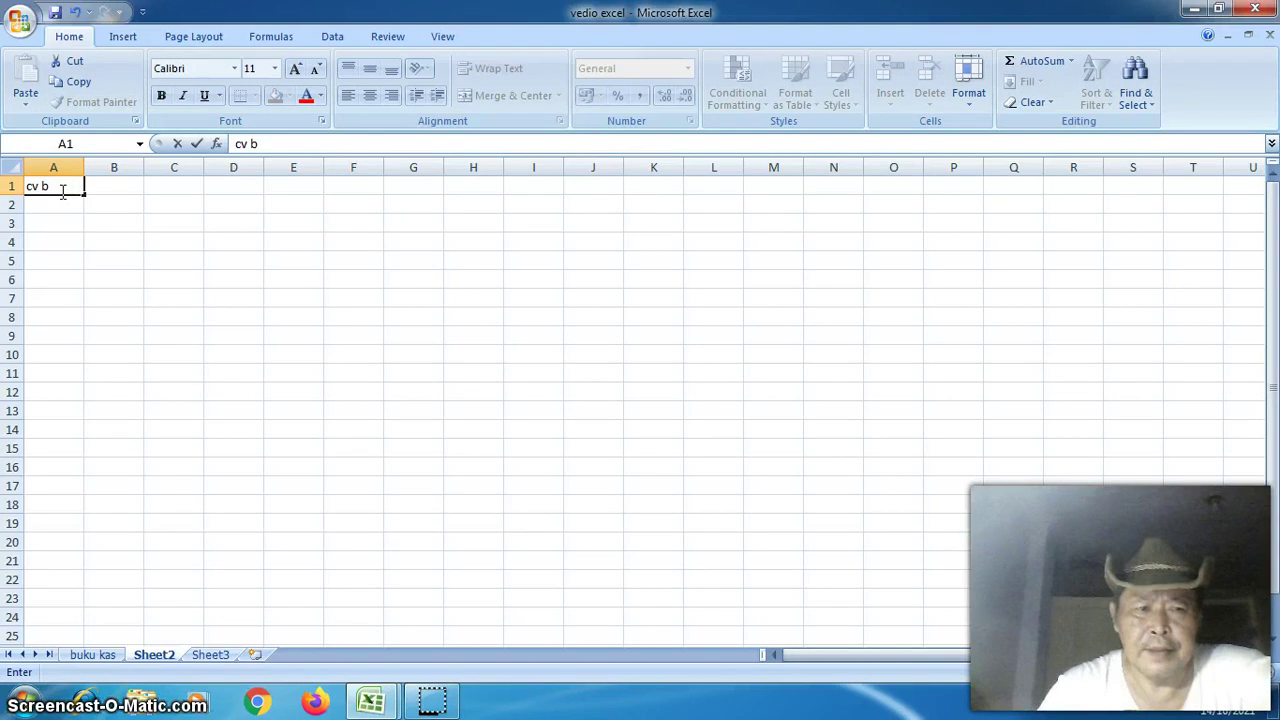
key(BackSpace)
key(BackSpace)
key(BackSpace)
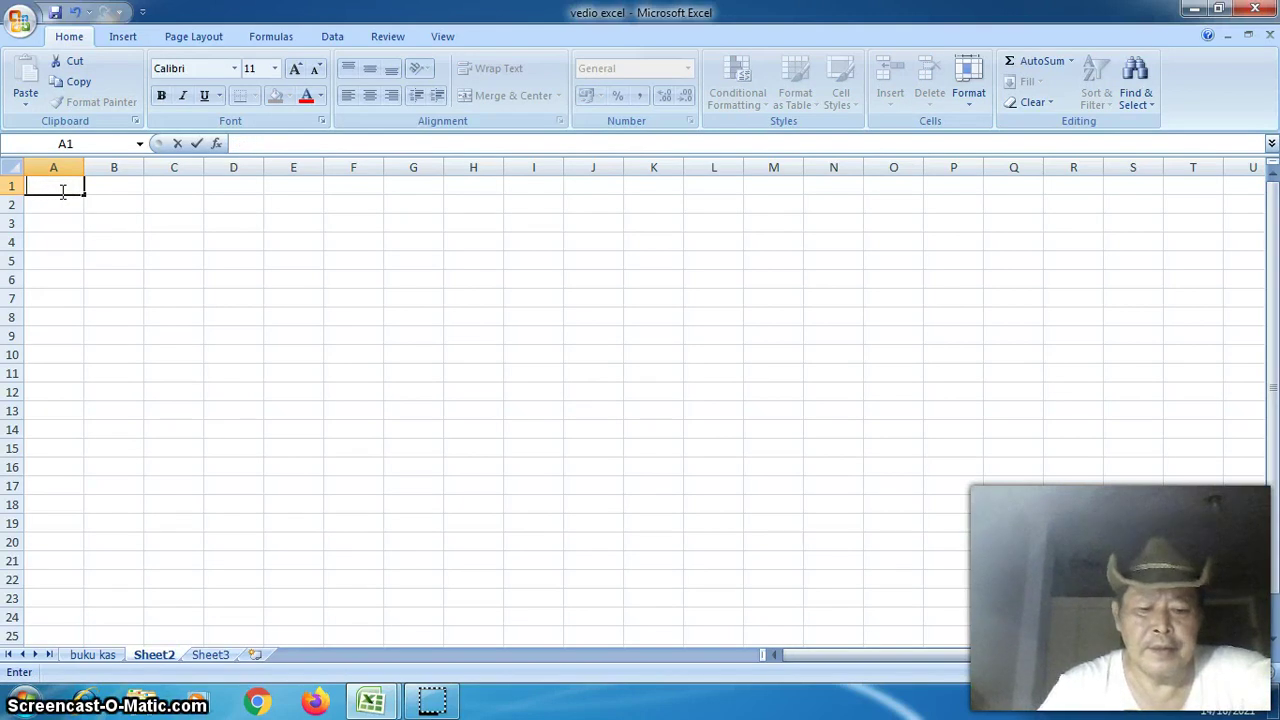
text(CV)
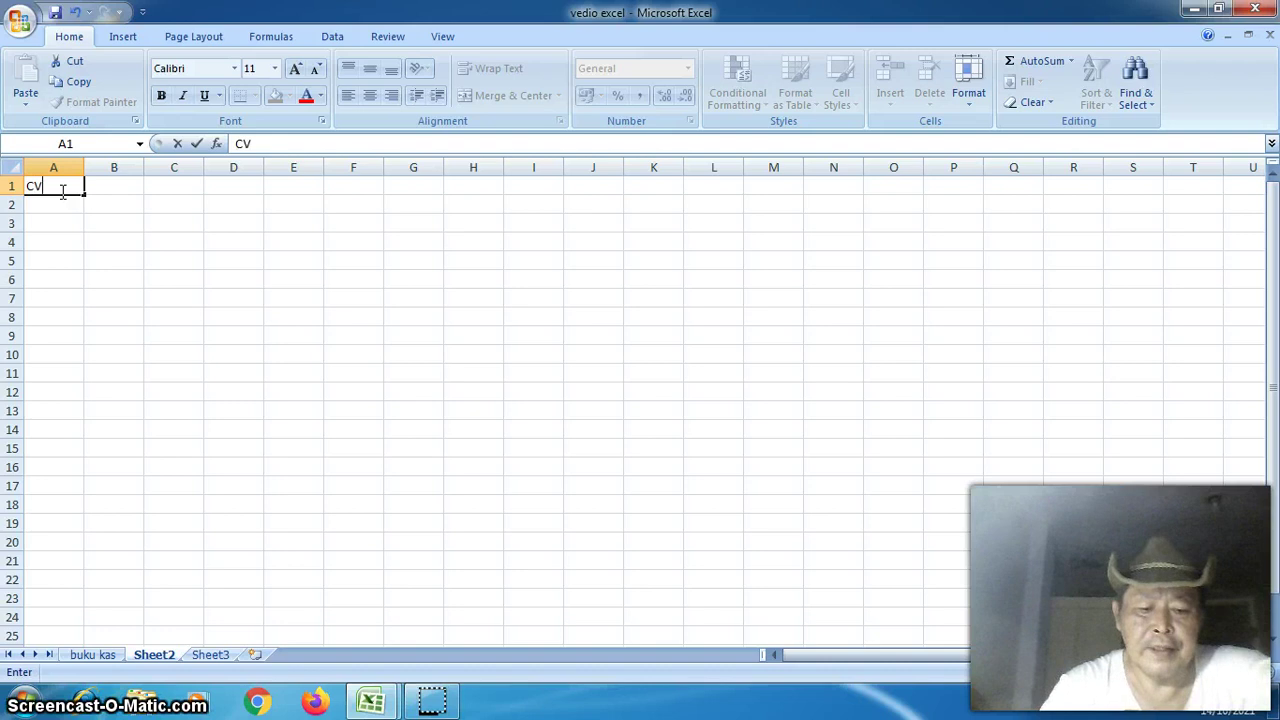
text( BANDIS,)
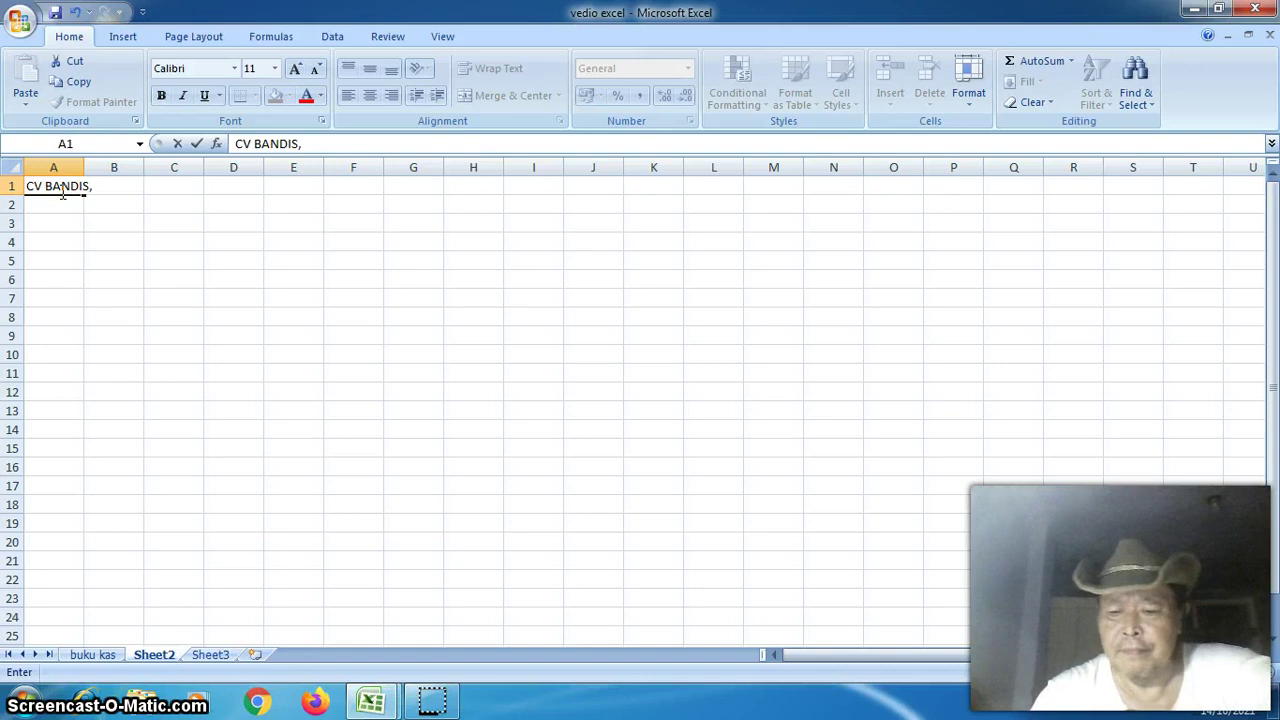
key(BackSpace)
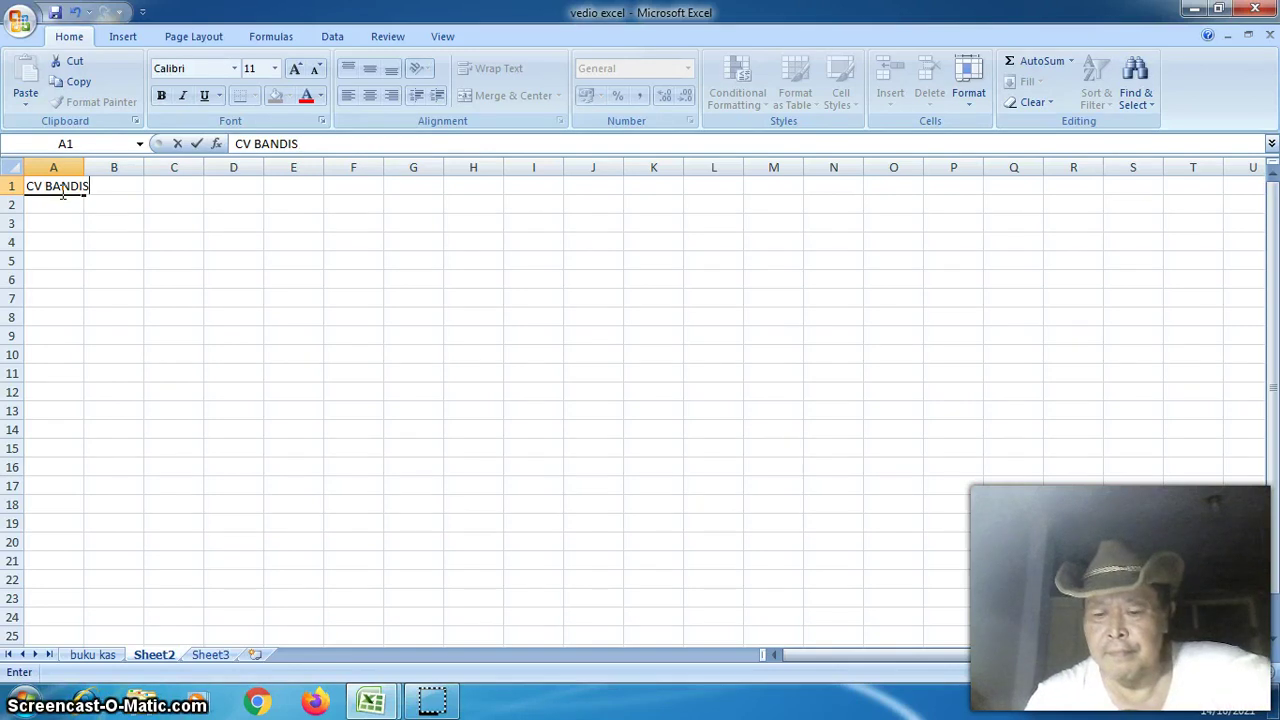
text(')
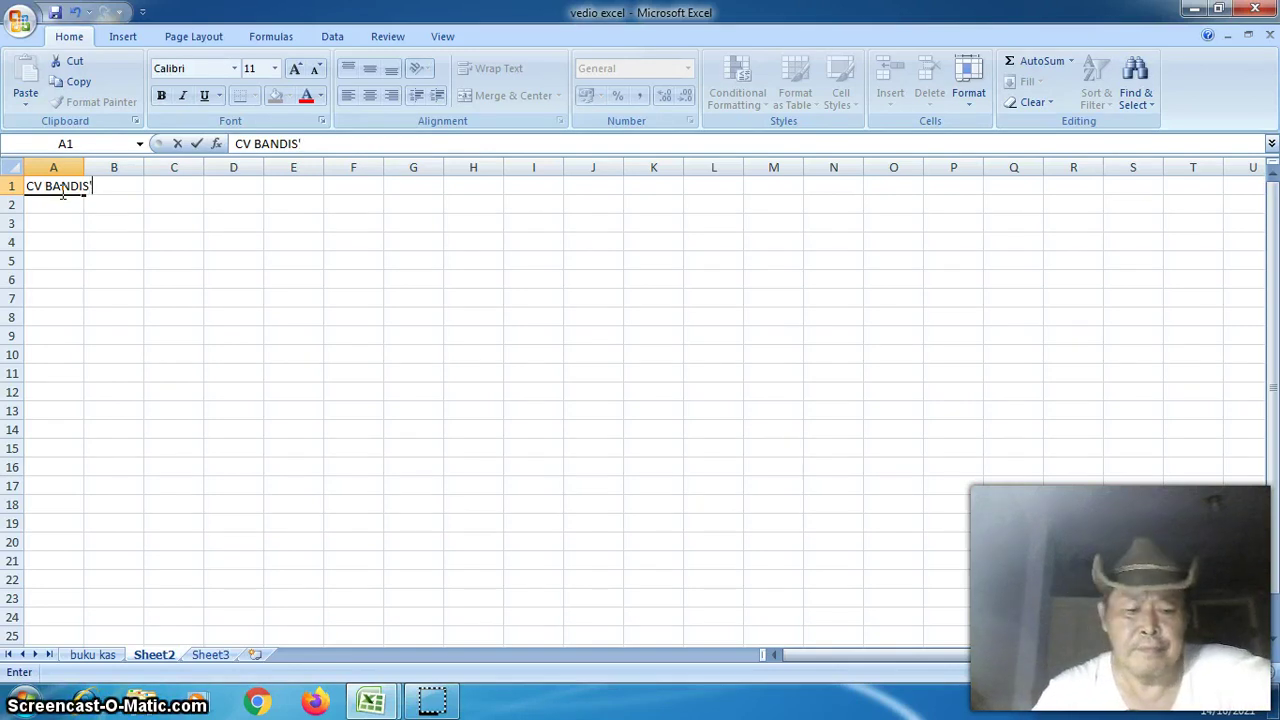
text(S EXE)
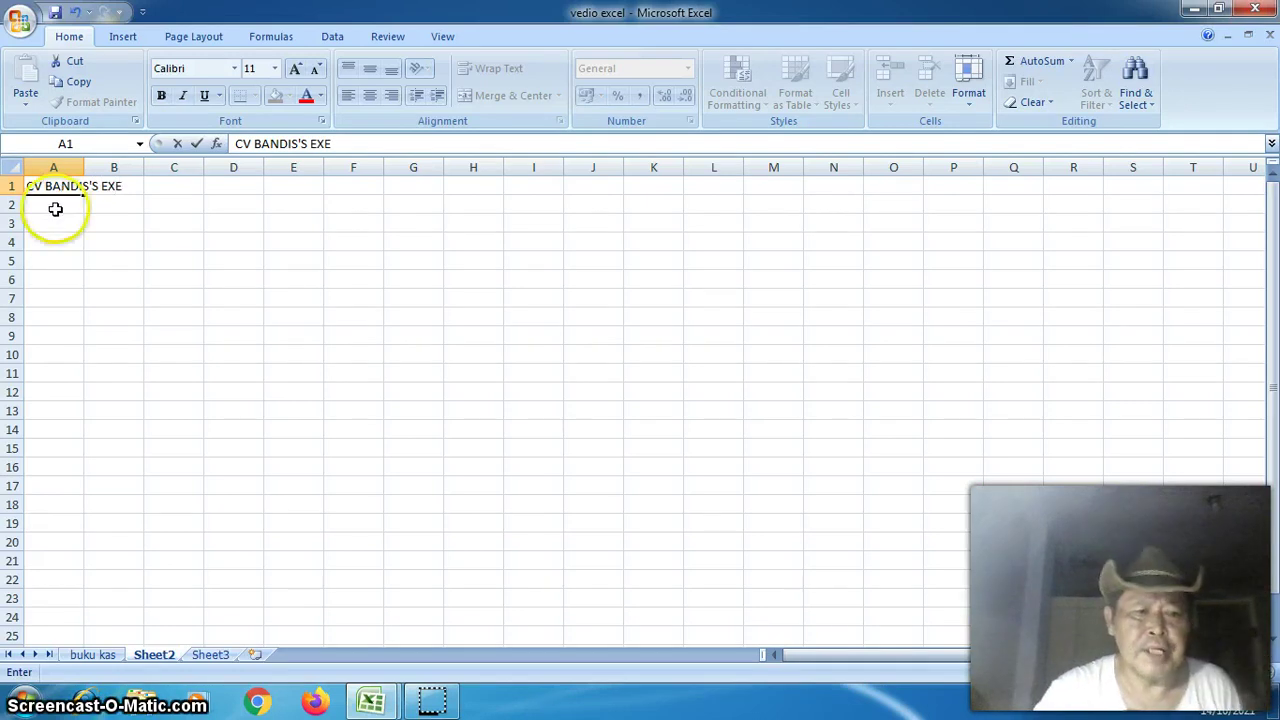
click(55, 208)
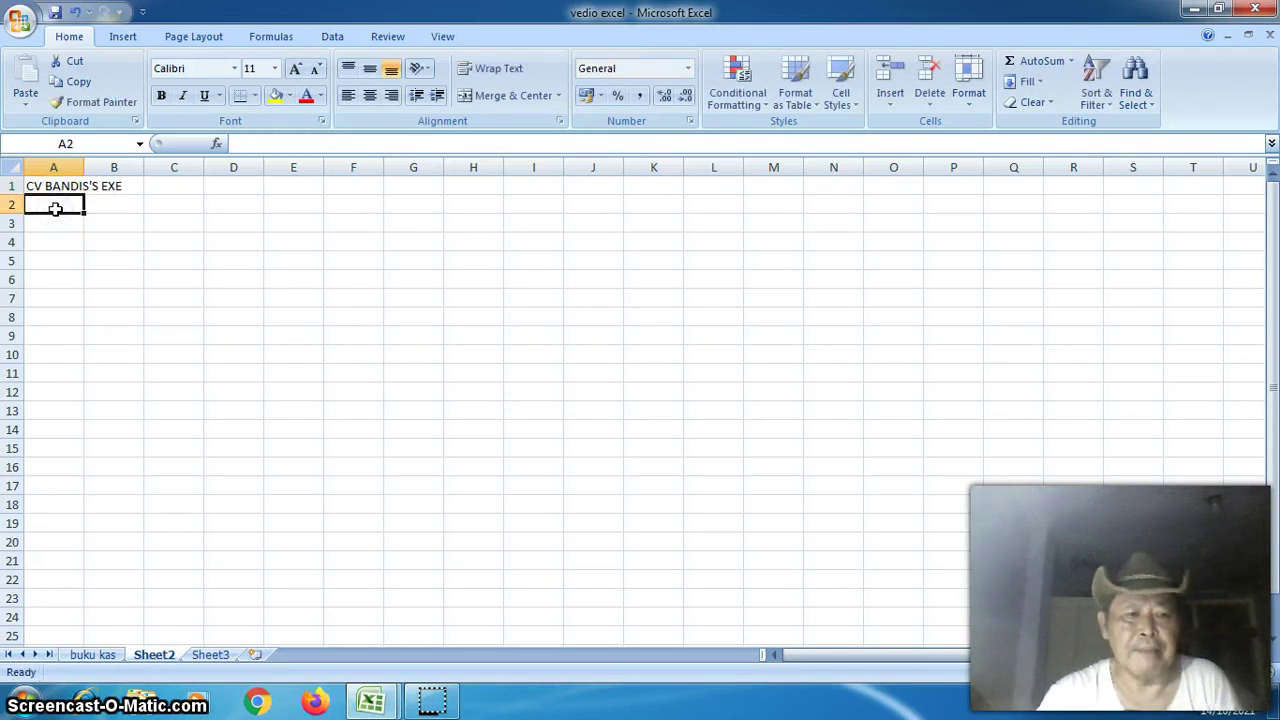
- Enter the heading "CASH ON BAK" in cell A3 of Sheet2
click(55, 208)
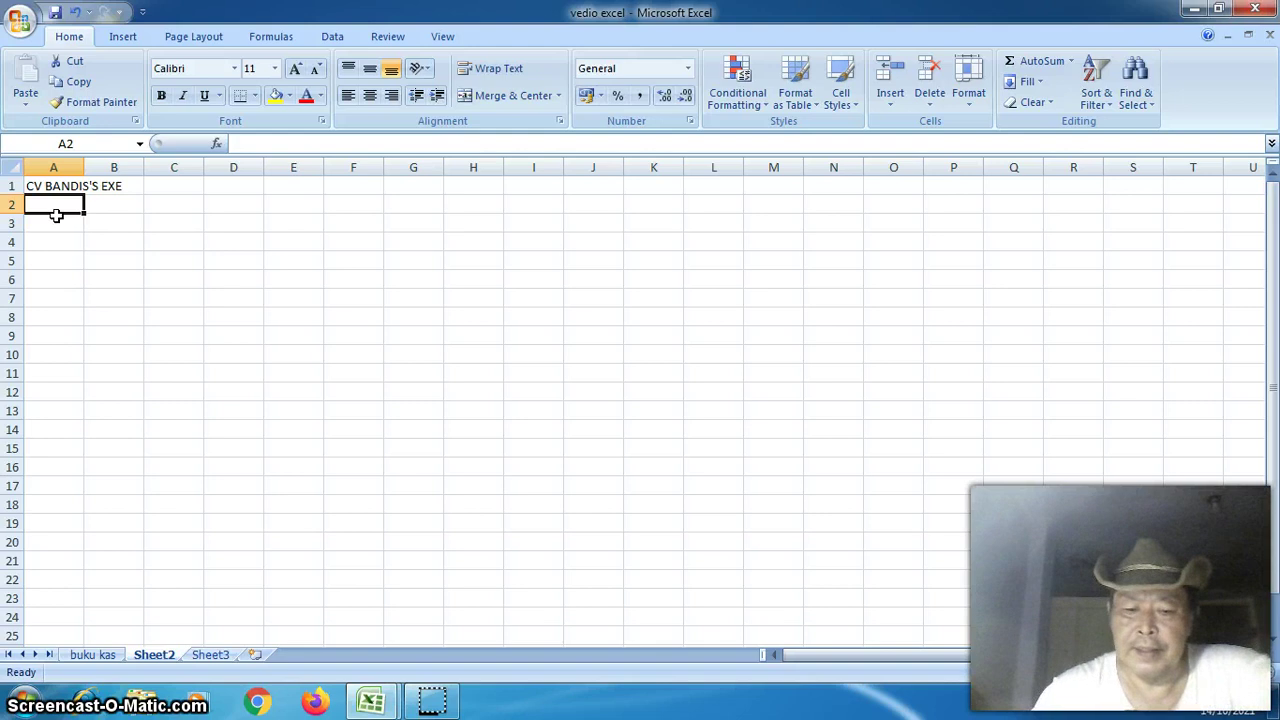
click(56, 216)
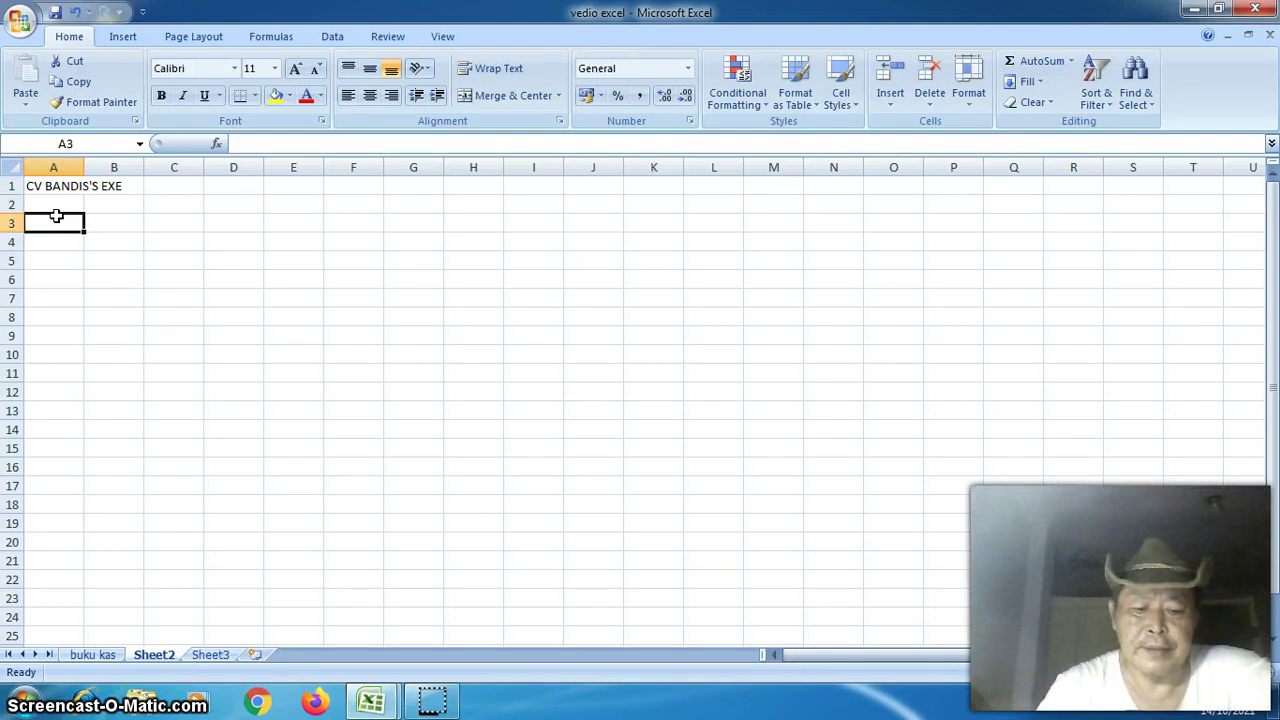
text(CASH)
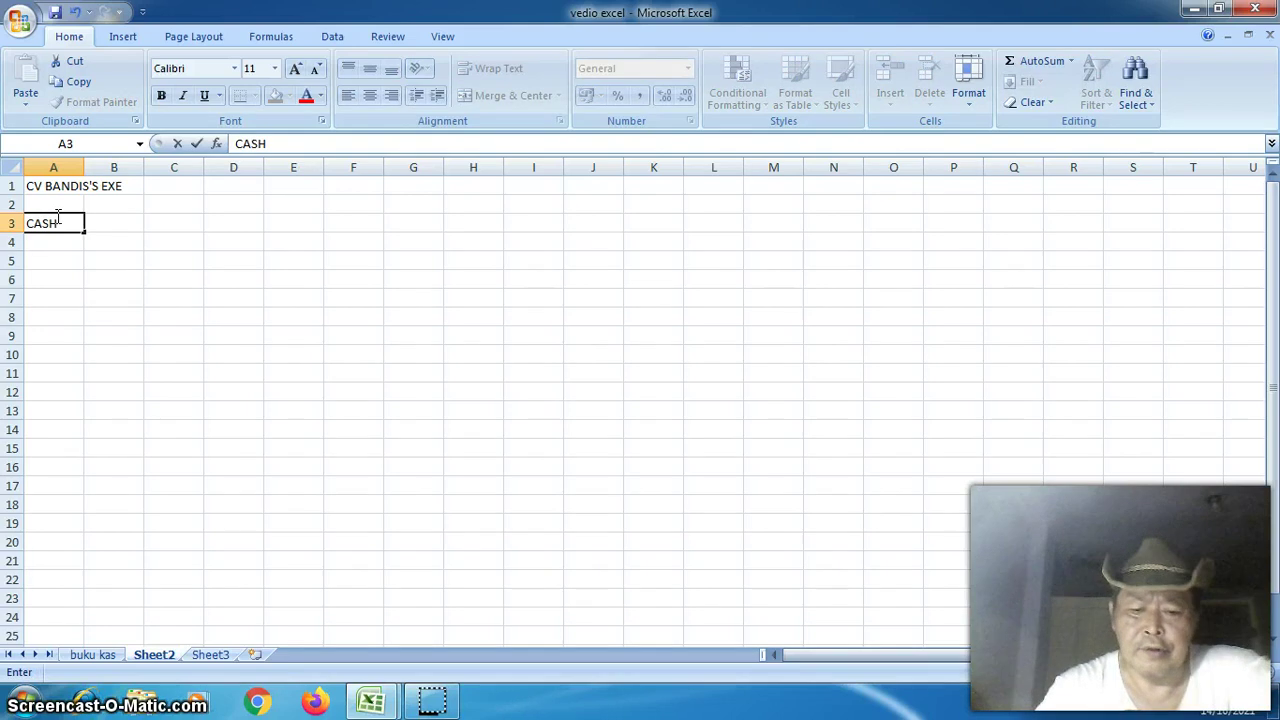
text( ON )
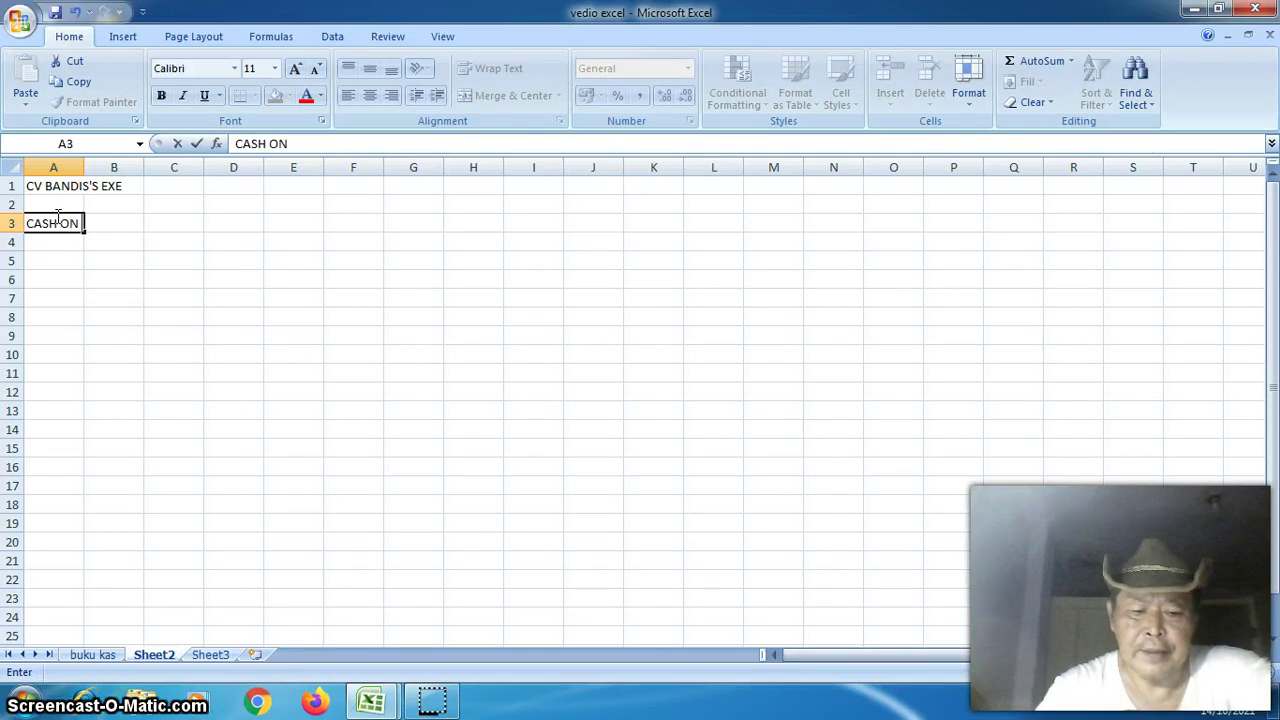
text(BAK)
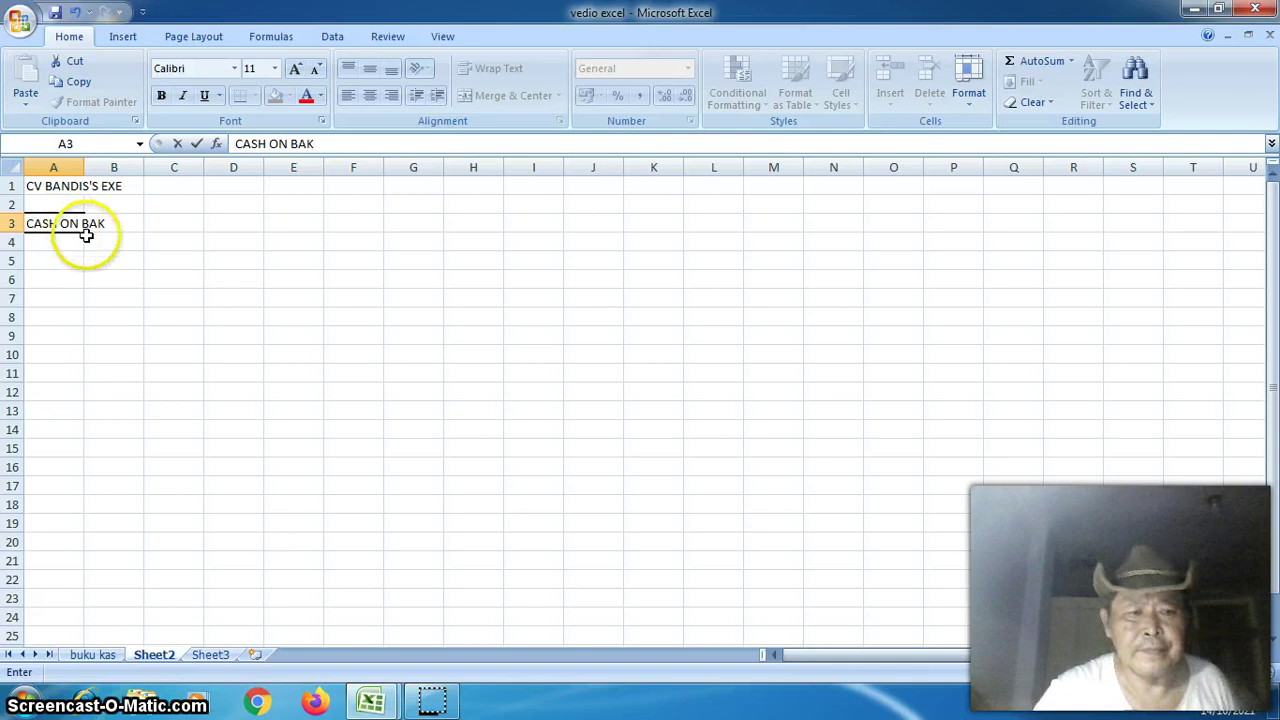
click(102, 275)
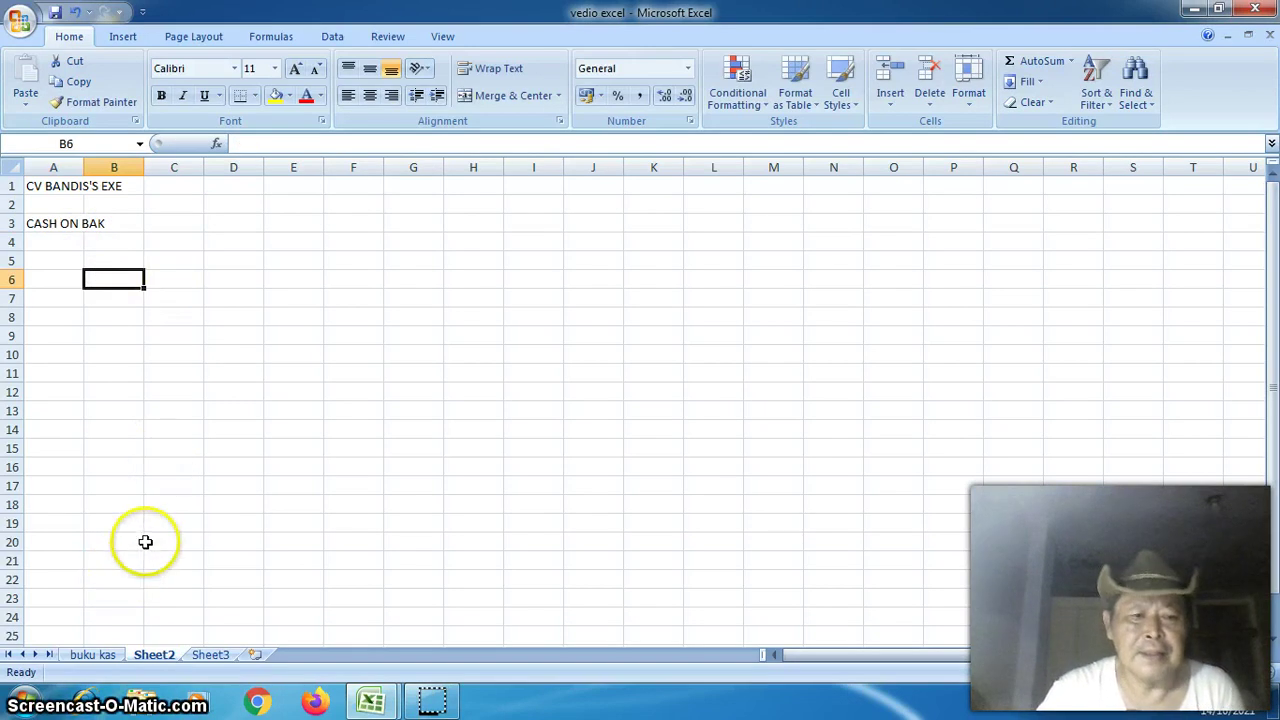
- Check the "buku kas" worksheet, return to Sheet2 and correct the heading in cell A3 to "CASH ON BANK"
click(111, 656)
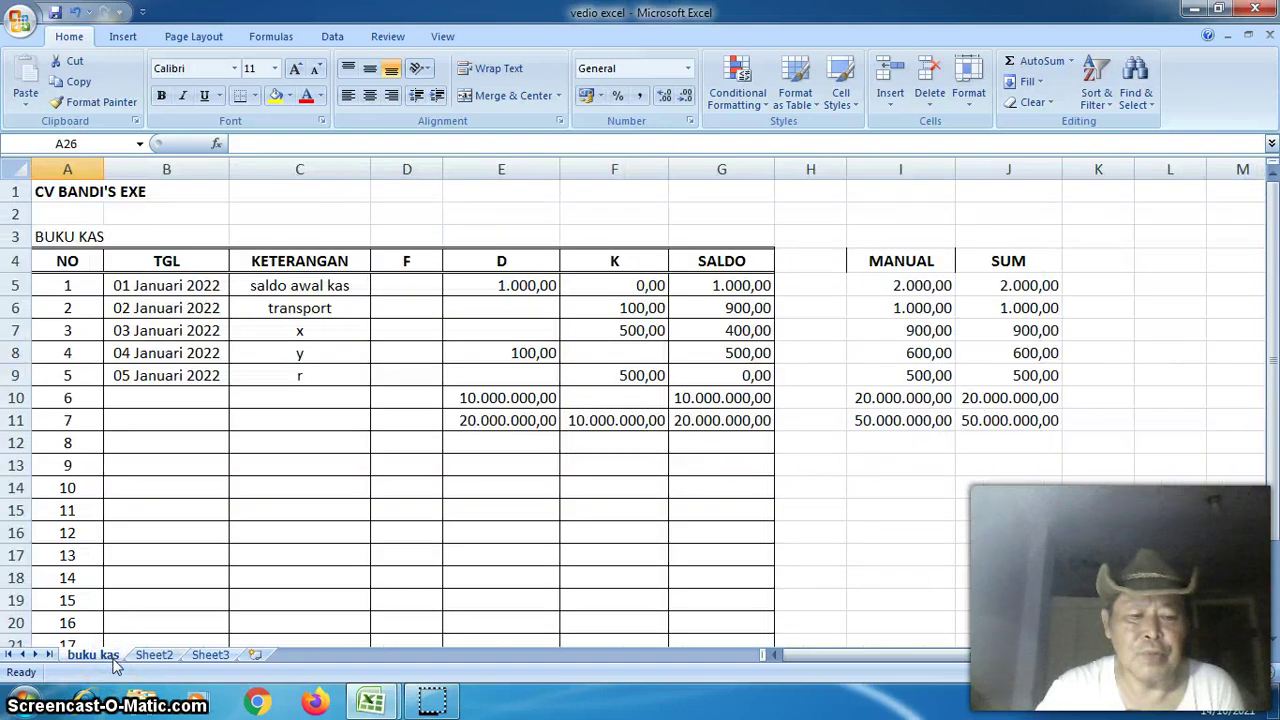
click(154, 655)
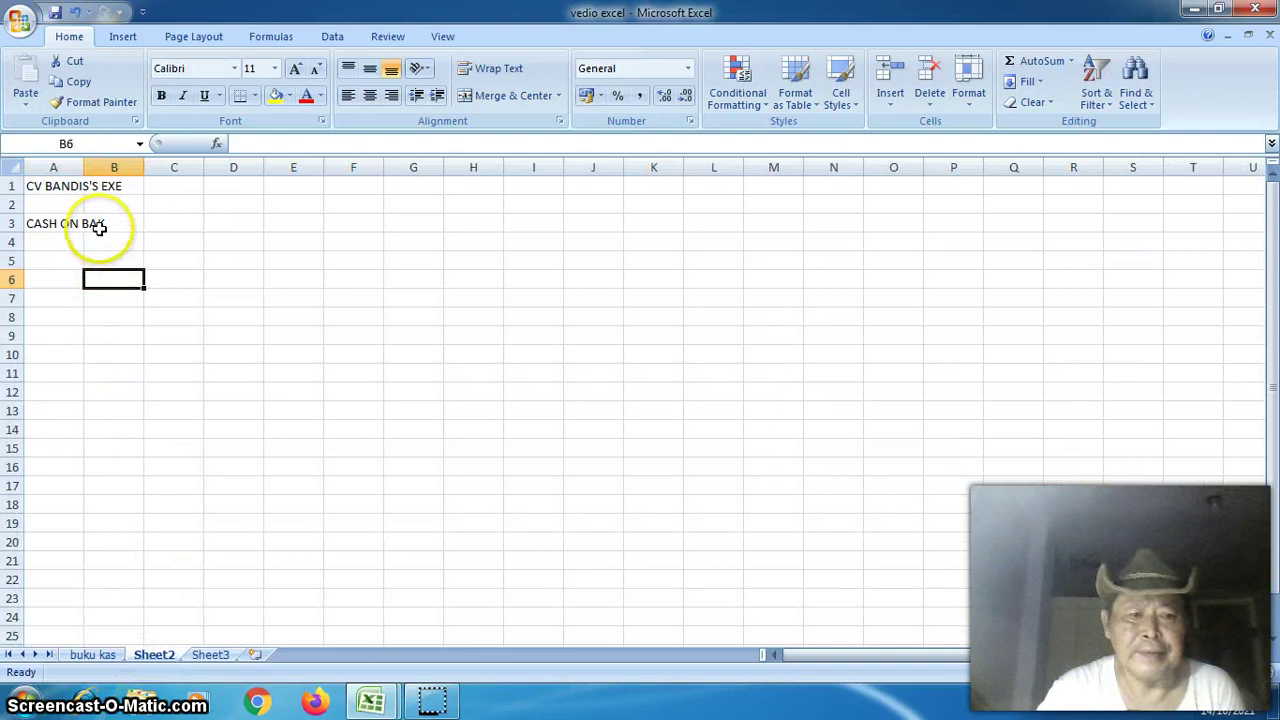
click(60, 222)
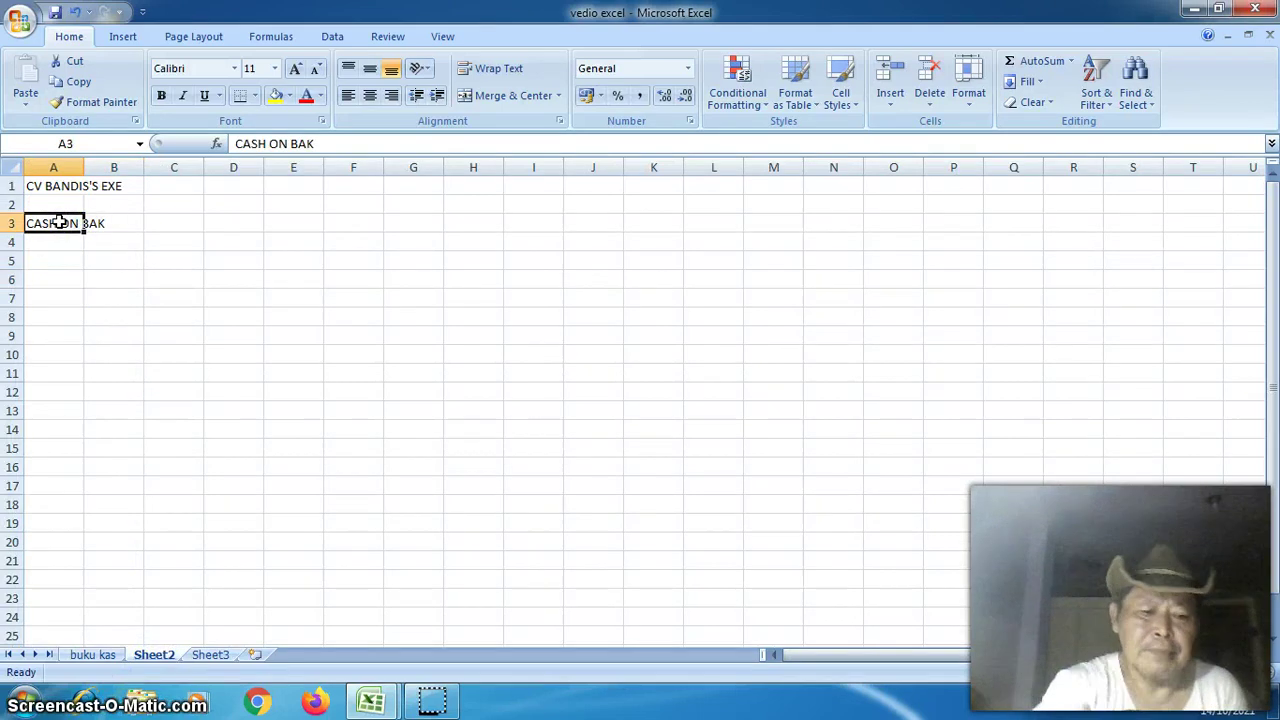
key(F2)
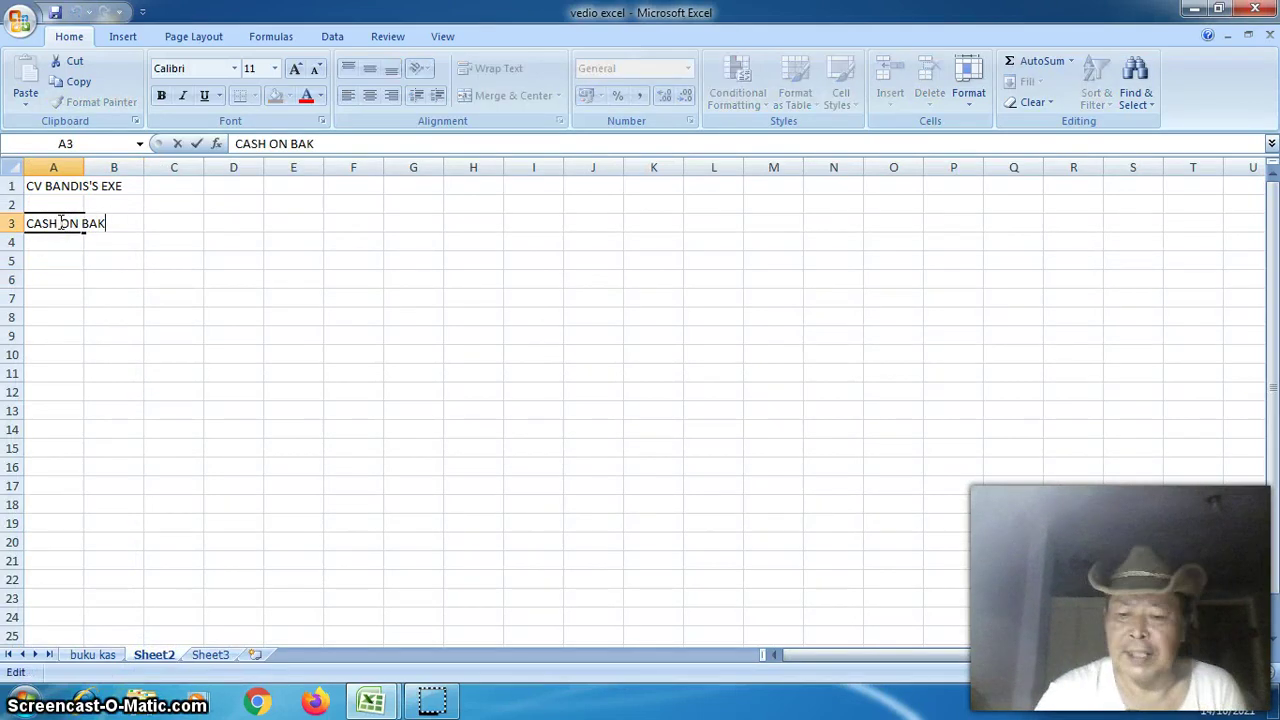
key(BackSpace)
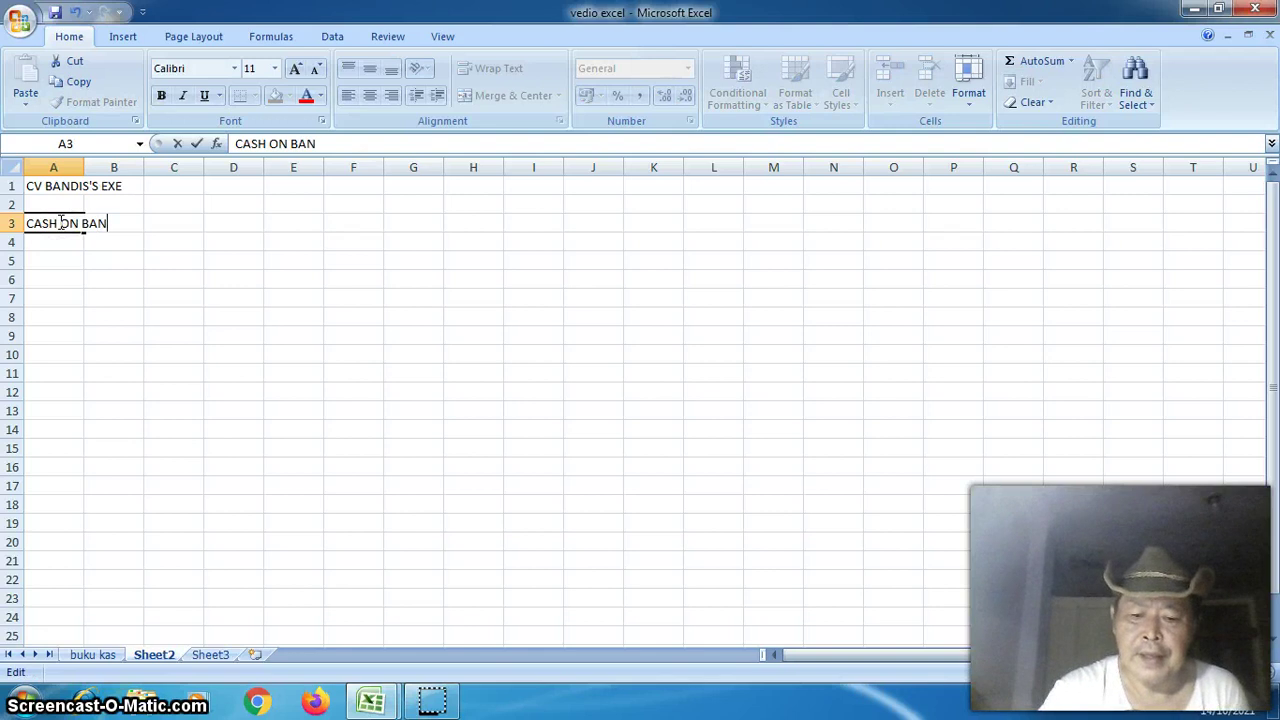
text(NK)
click(88, 296)
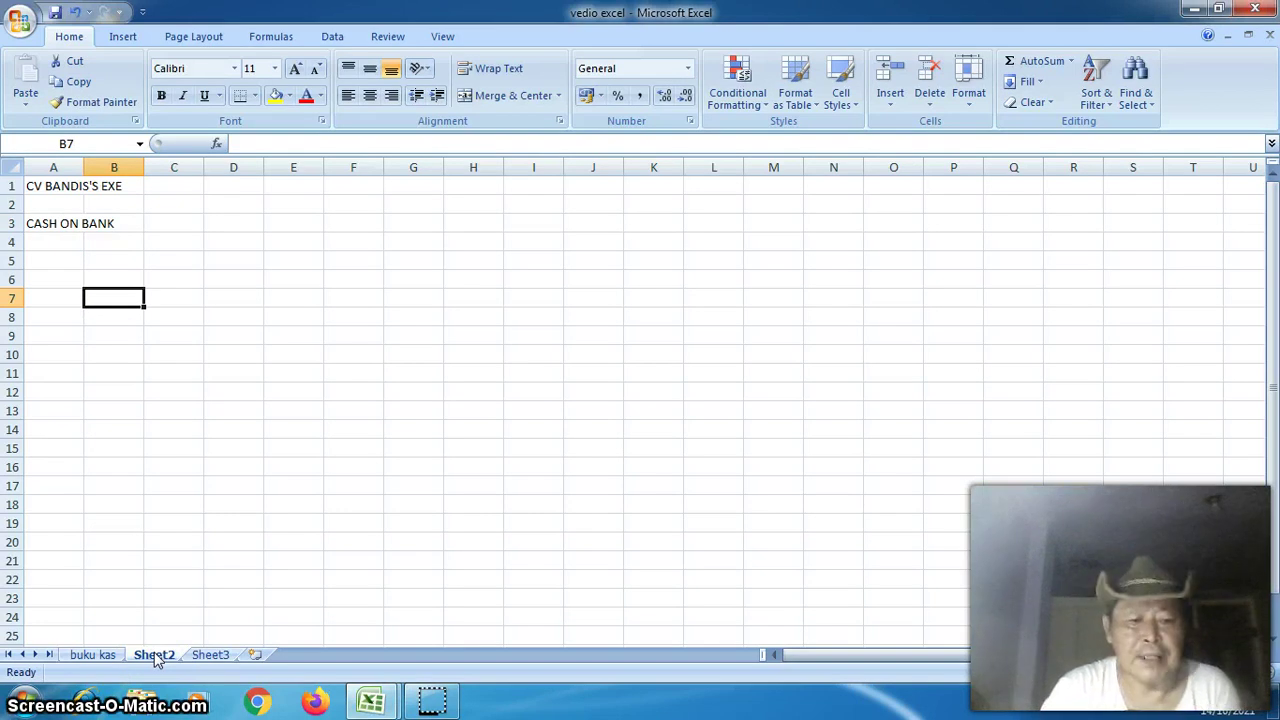
- Rename the Sheet2 worksheet to "BUKU BANK"
right_click(154, 652)
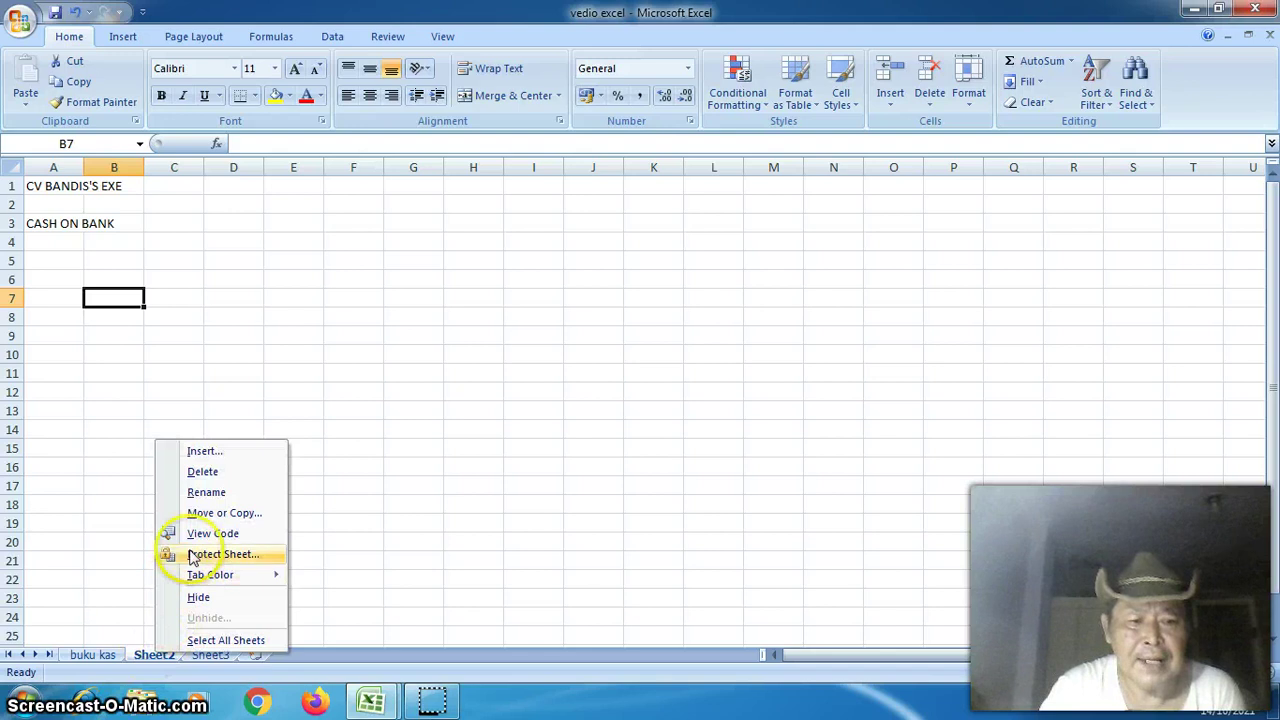
click(201, 491)
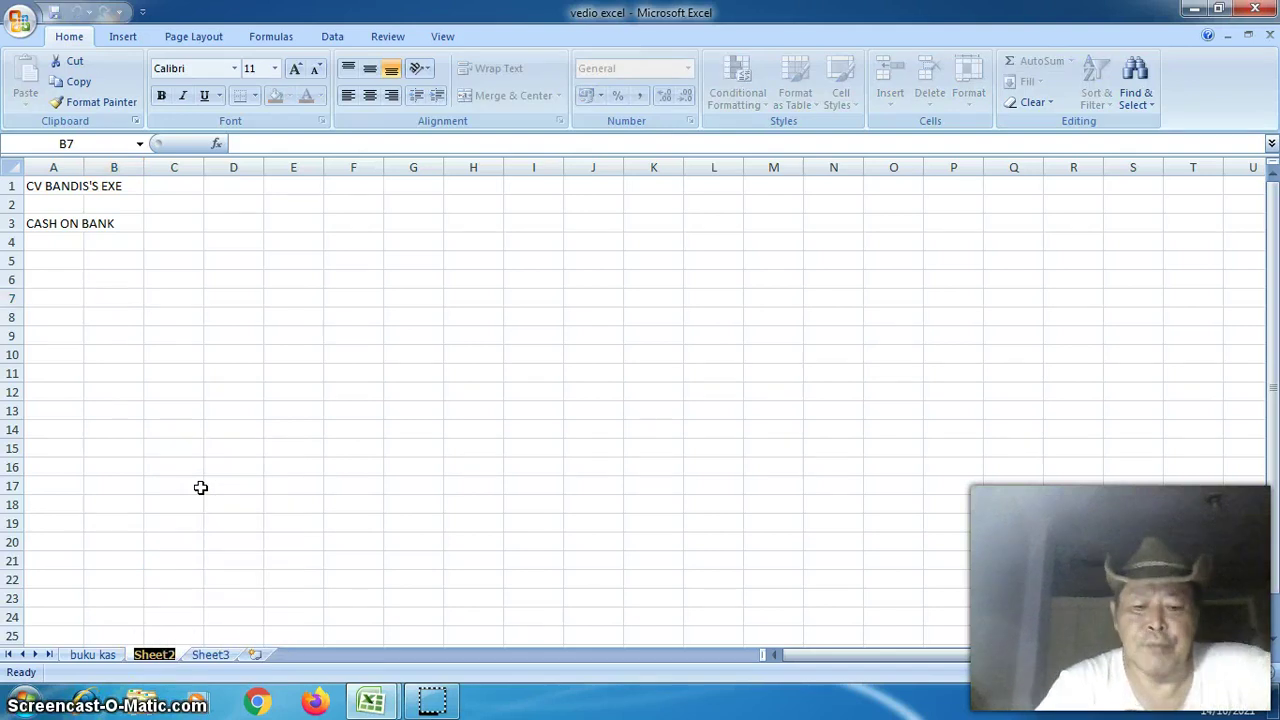
text(BUKU)
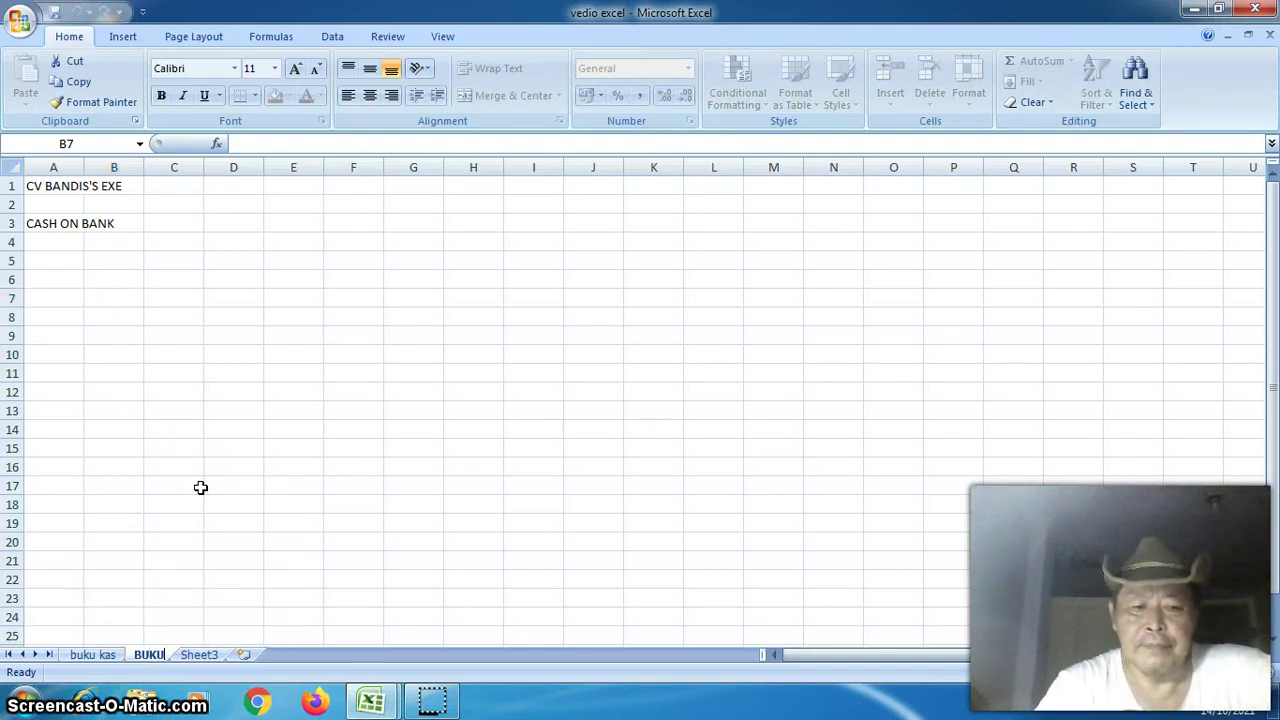
text( BA)
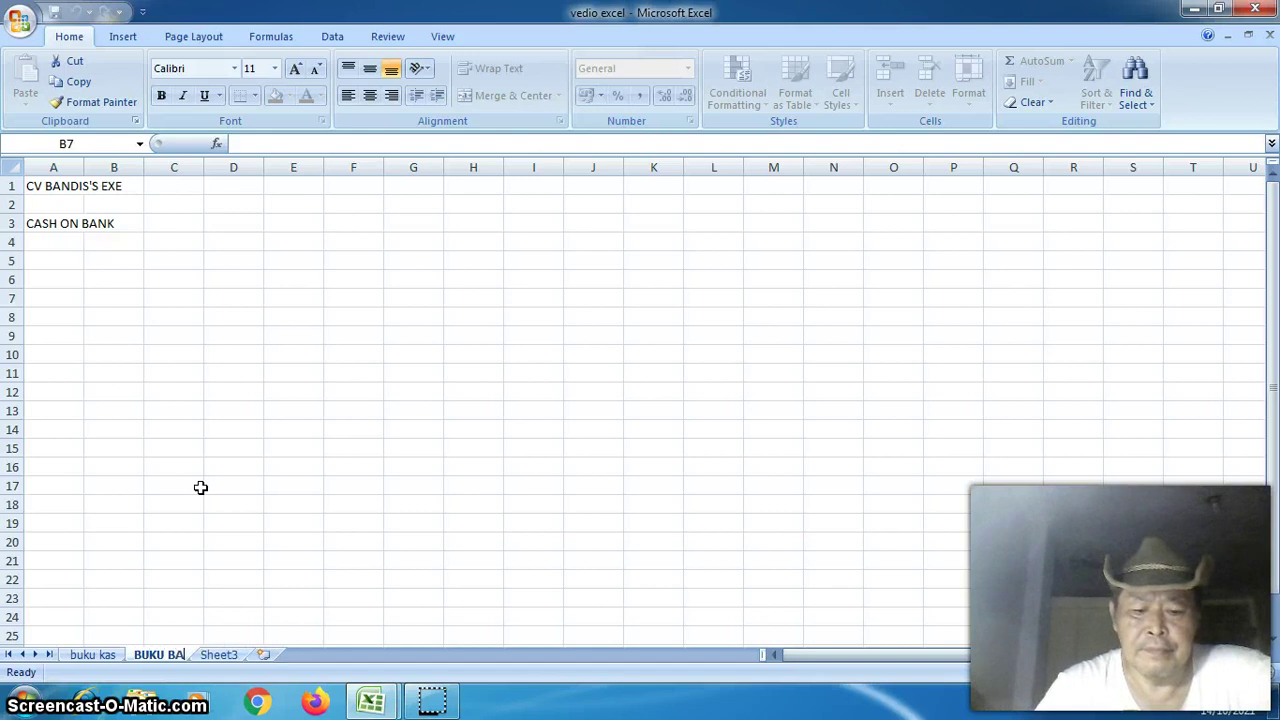
text(NK)
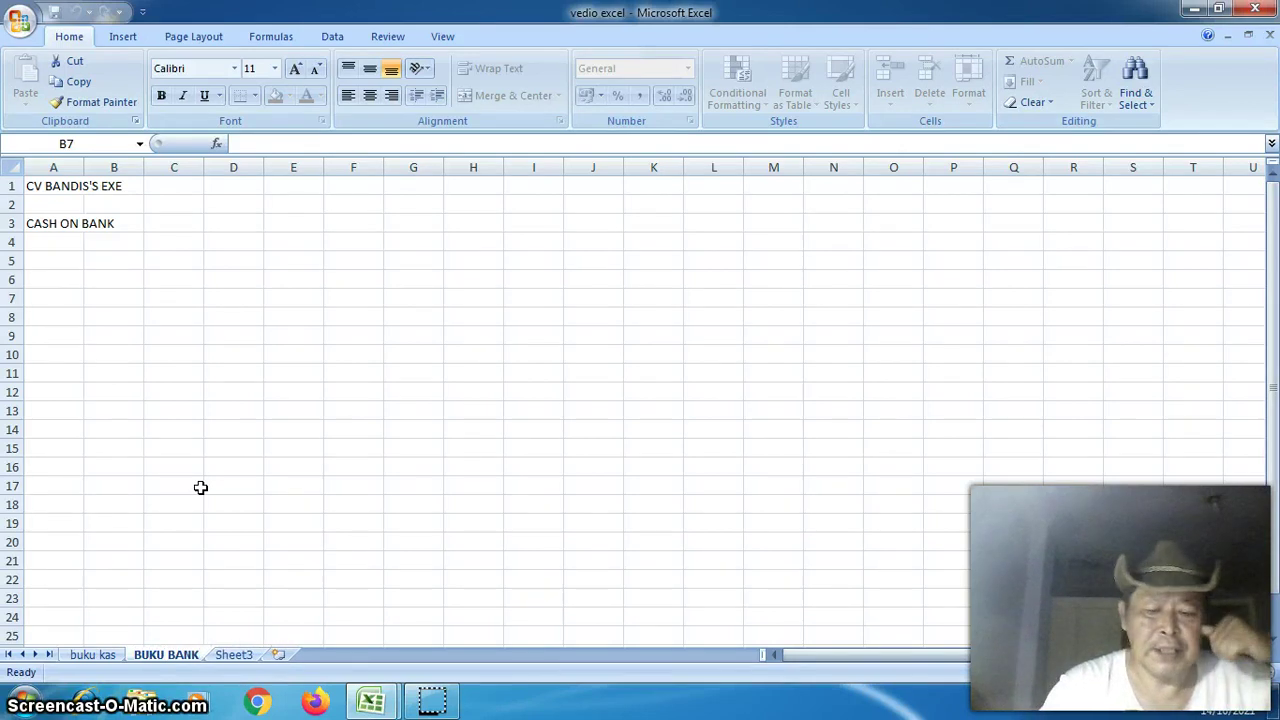
key(Return)
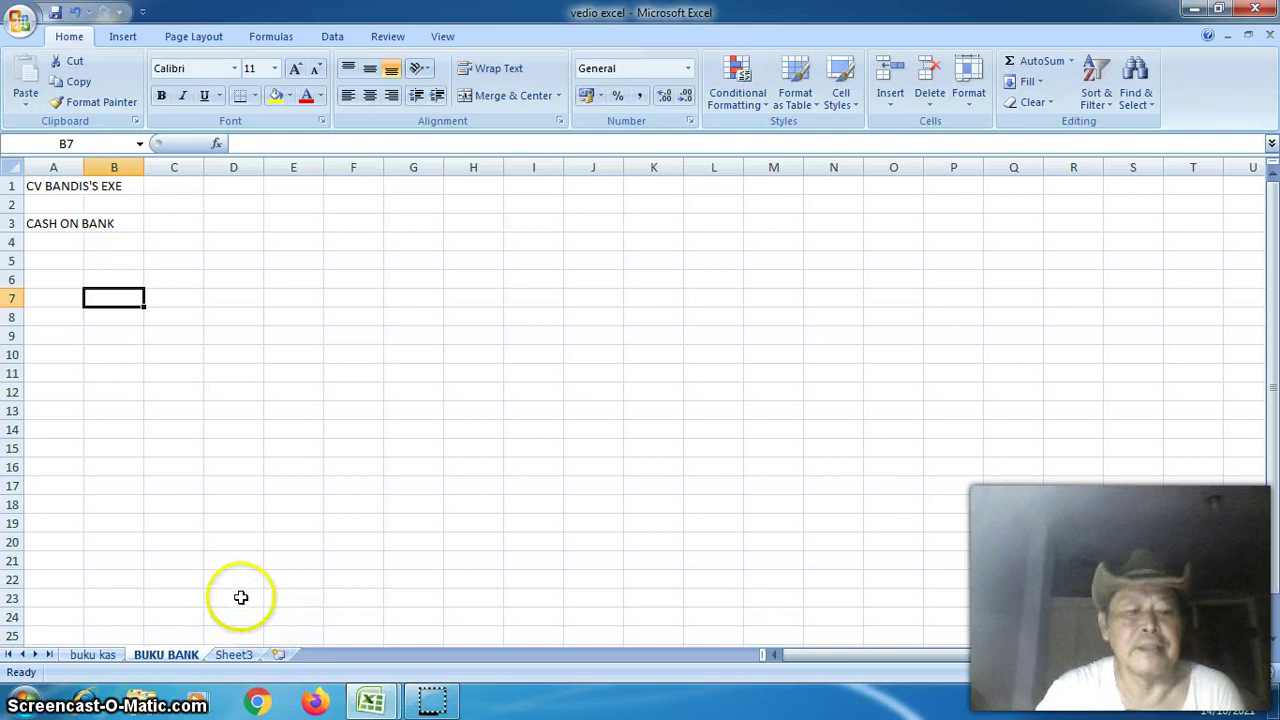
- Go back to the "buku kas" worksheet and review its cash book table
click(105, 598)
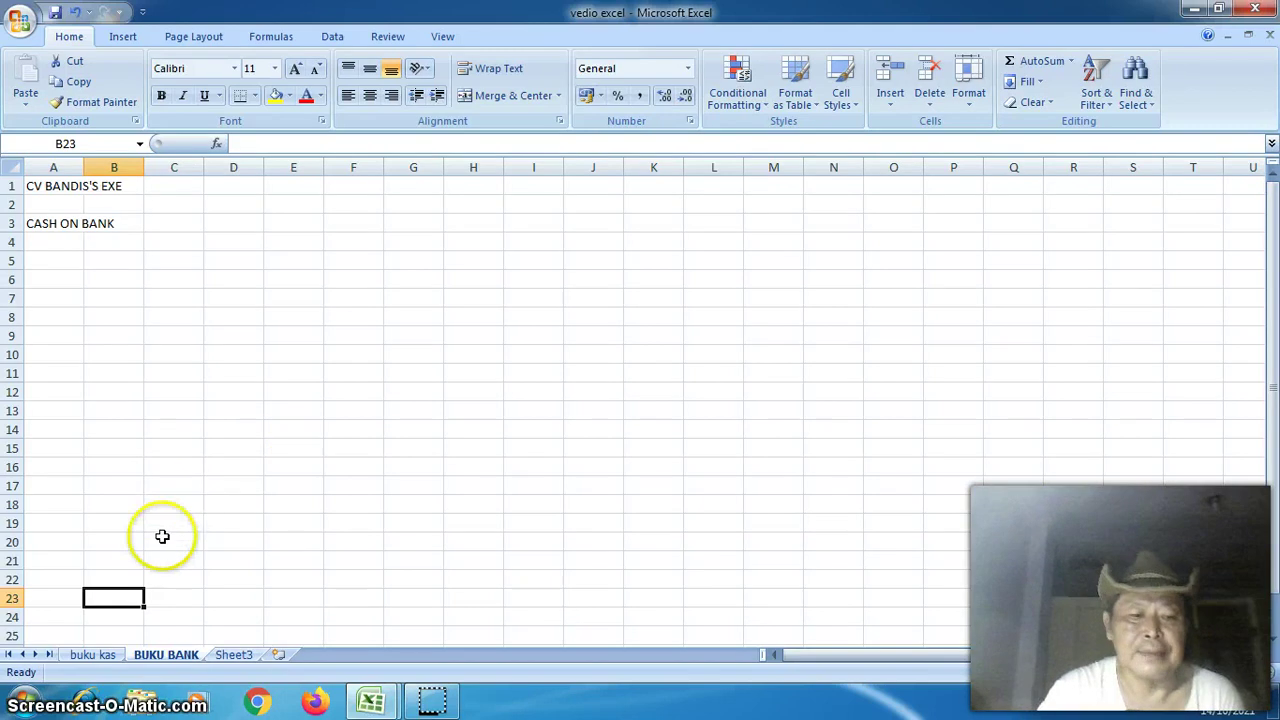
click(104, 656)
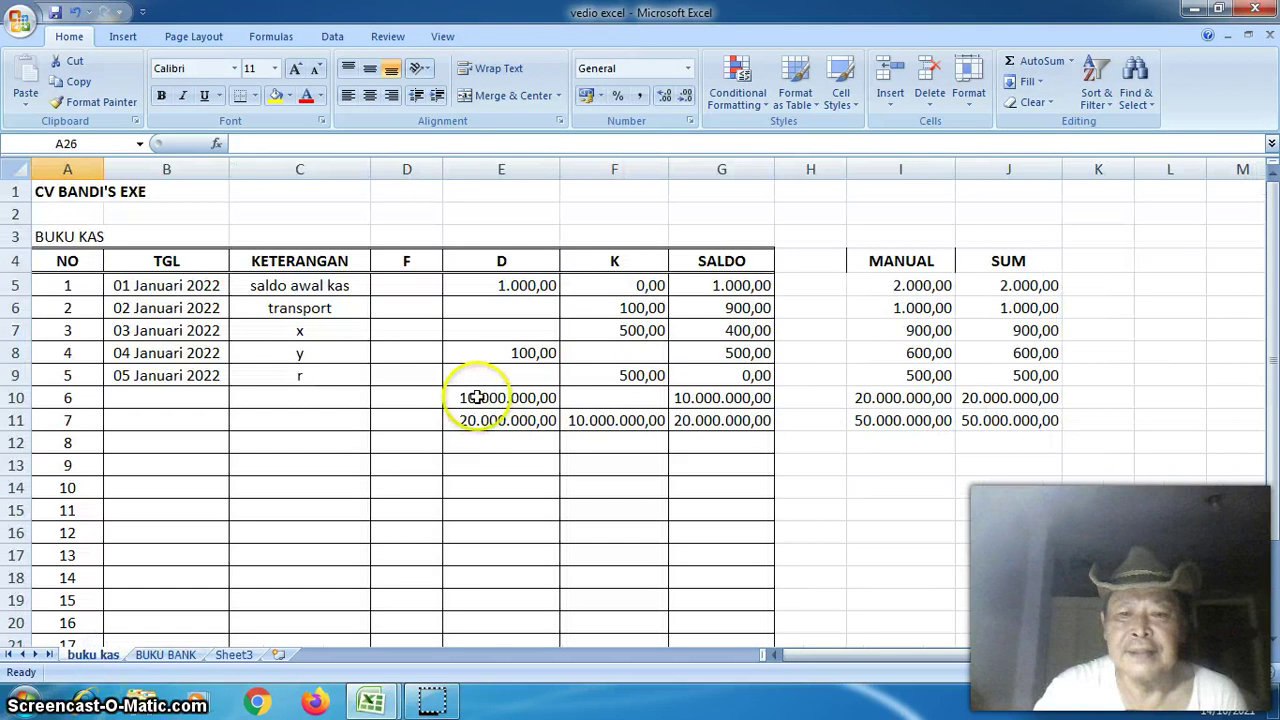
click(868, 494)
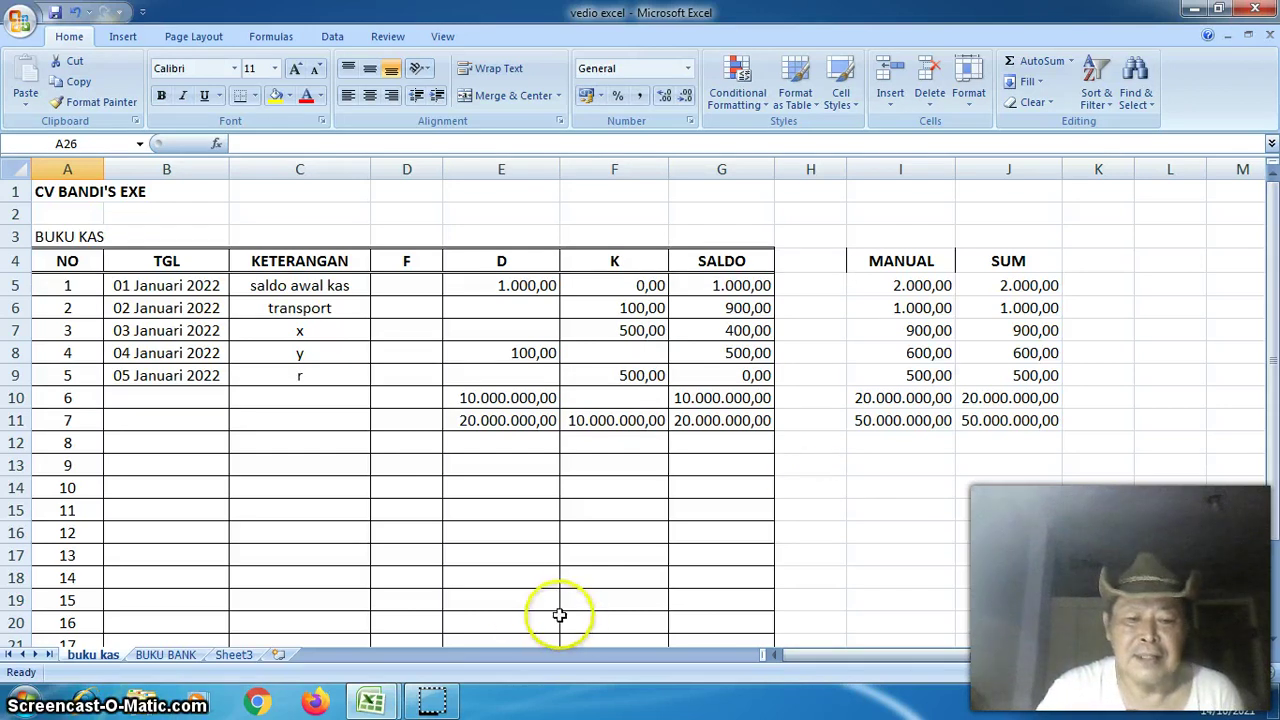
mouse_move(435, 703)
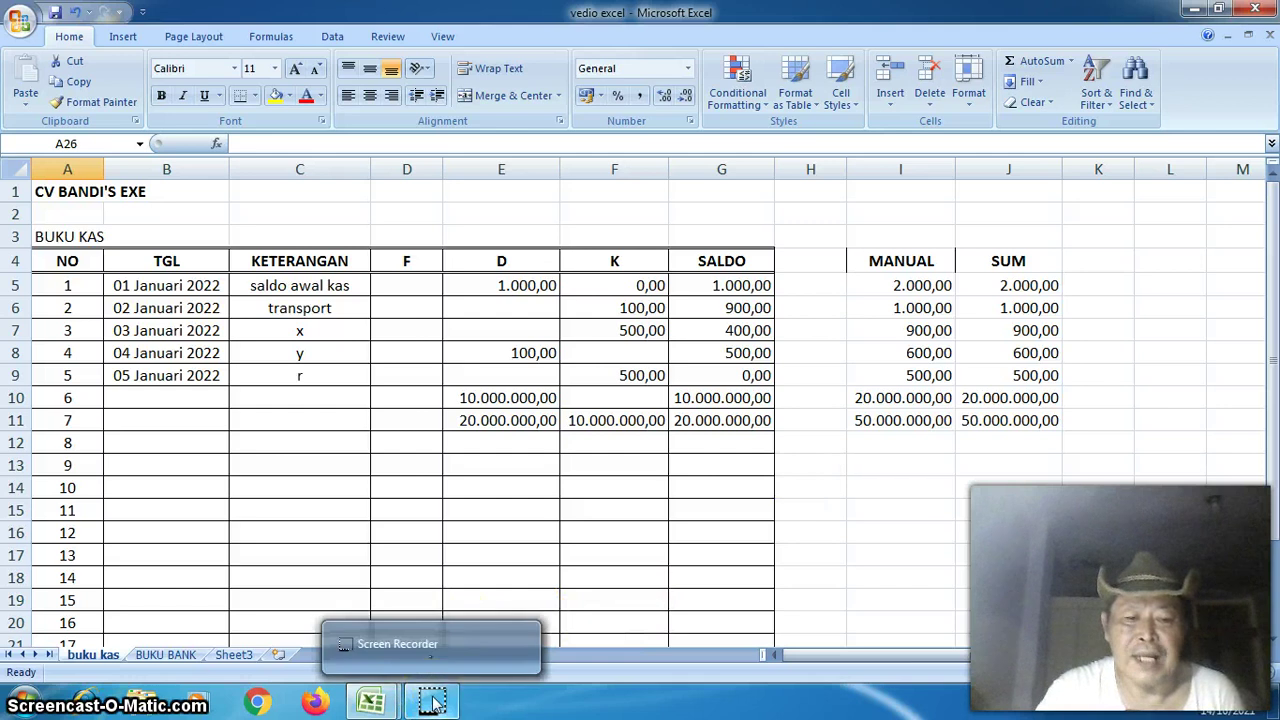